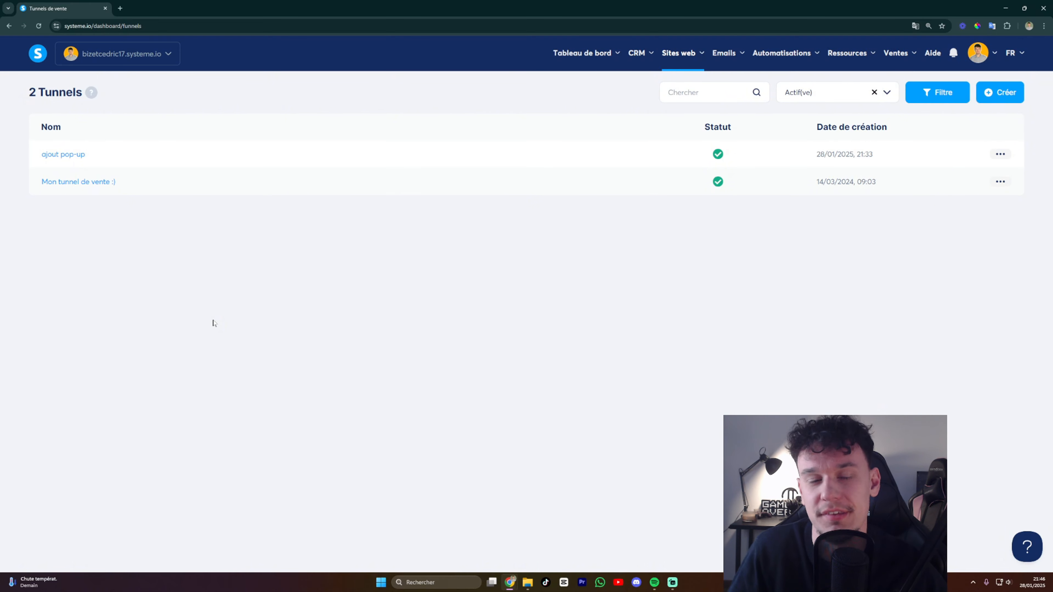
Open the Optin (email) page of the "ajout pop-up" funnel for editing and add a popup to it
left_click(73, 159)
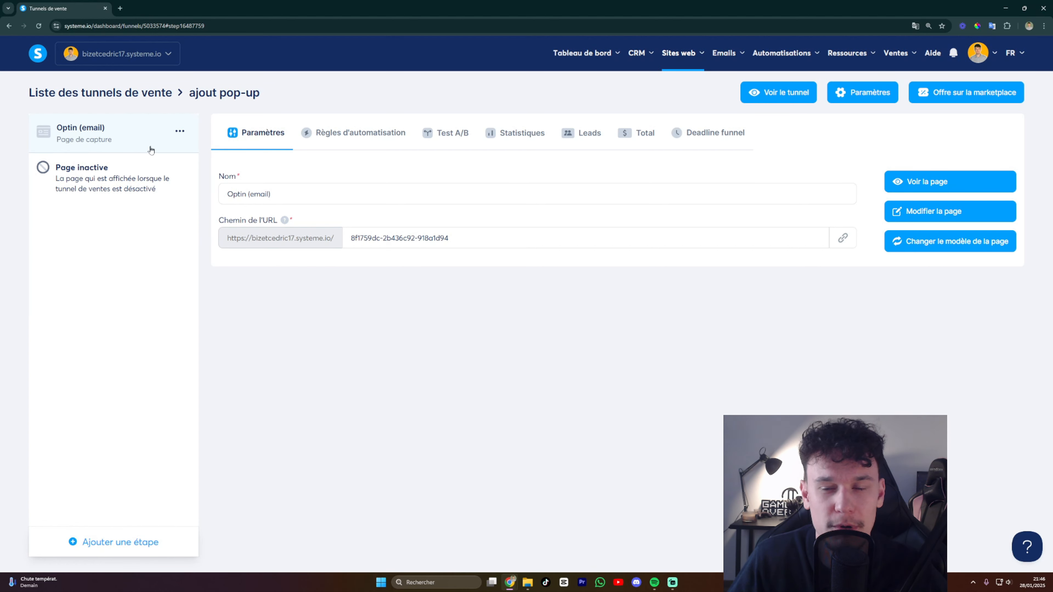
left_click(950, 215)
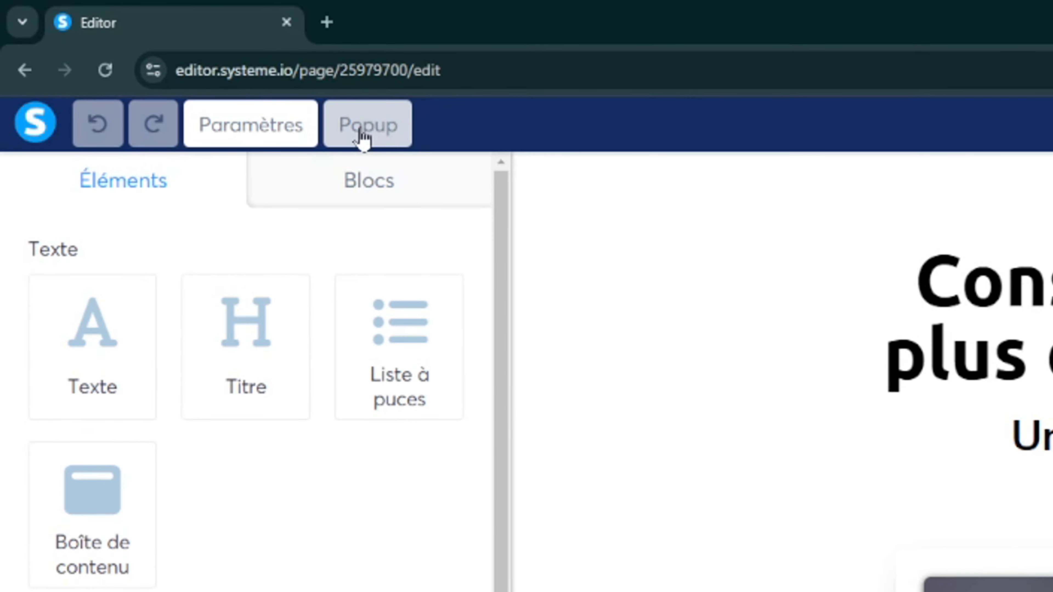
left_click(363, 136)
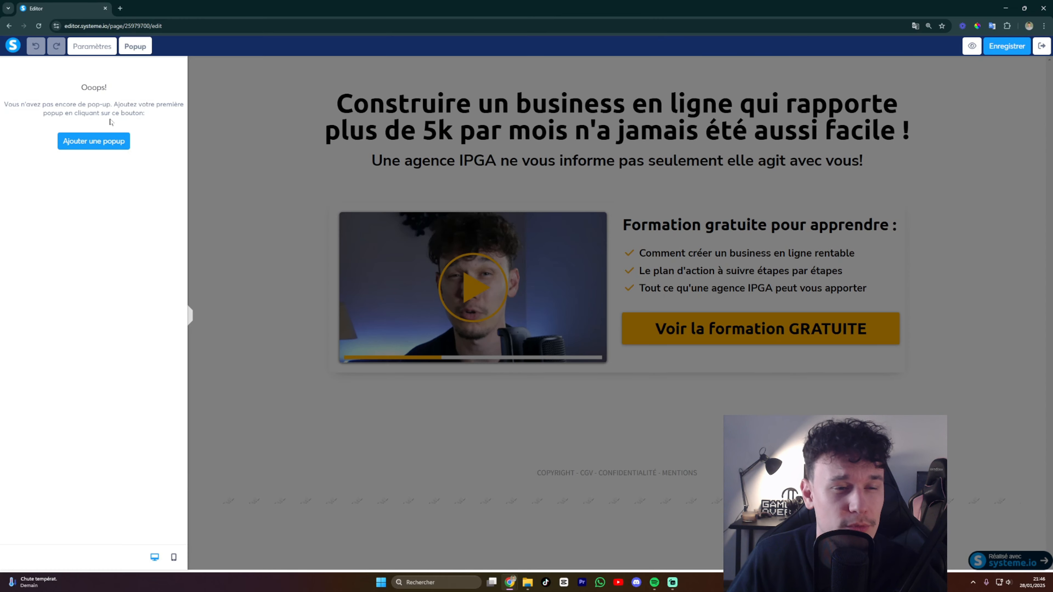
left_click(104, 143)
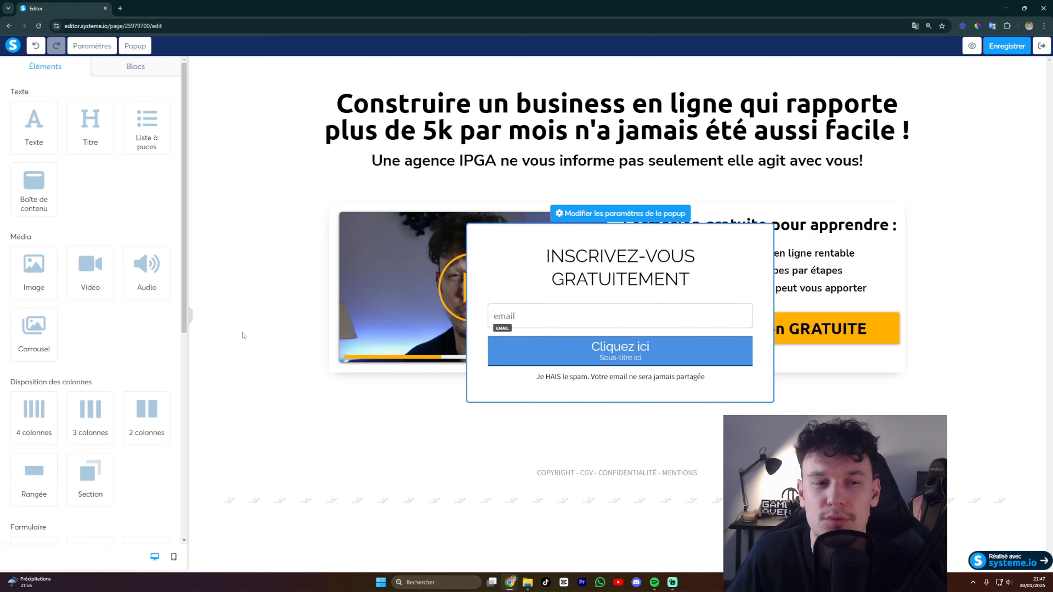
Try a video element above the popup's email field, and delete it from the popup
left_click_drag(85, 278, 580, 291)
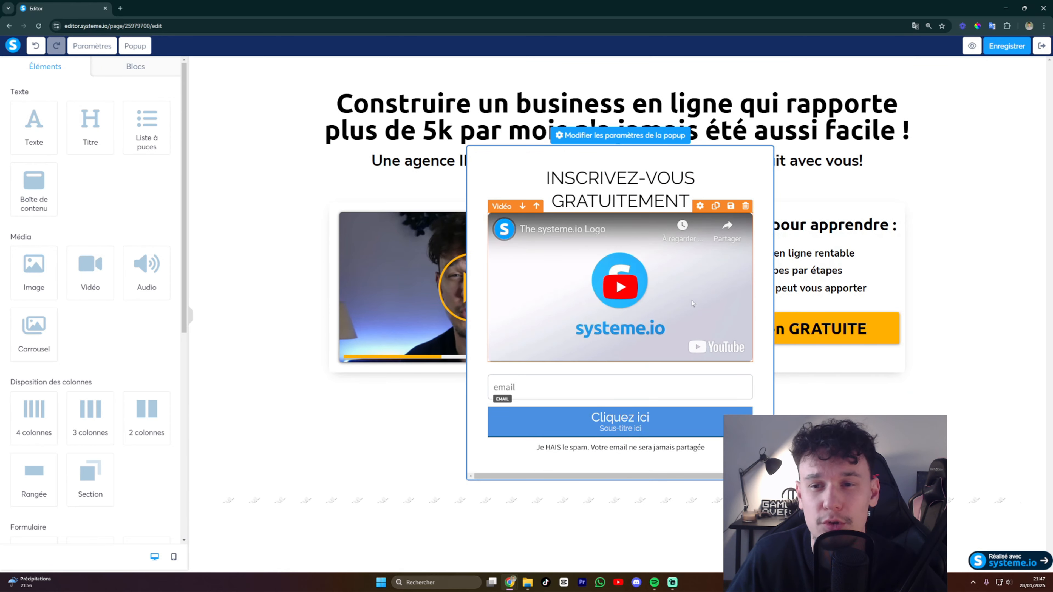
left_click(745, 206)
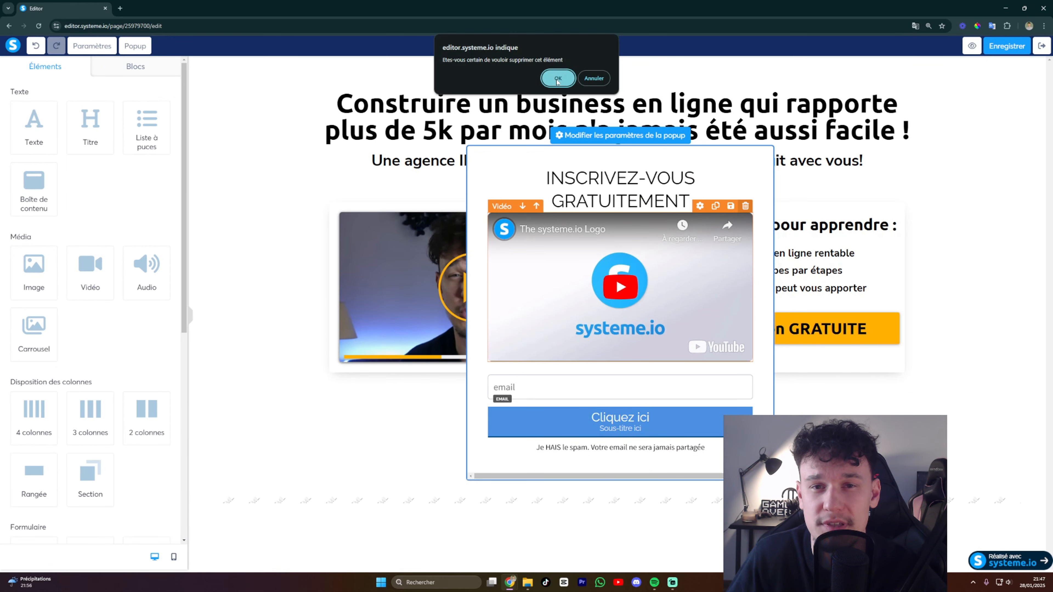
key("Return")
Try an audio element and a three-column layout in the popup, keeping neither of them
scroll(61, 312, "down", 1)
left_click_drag(145, 232, 531, 313)
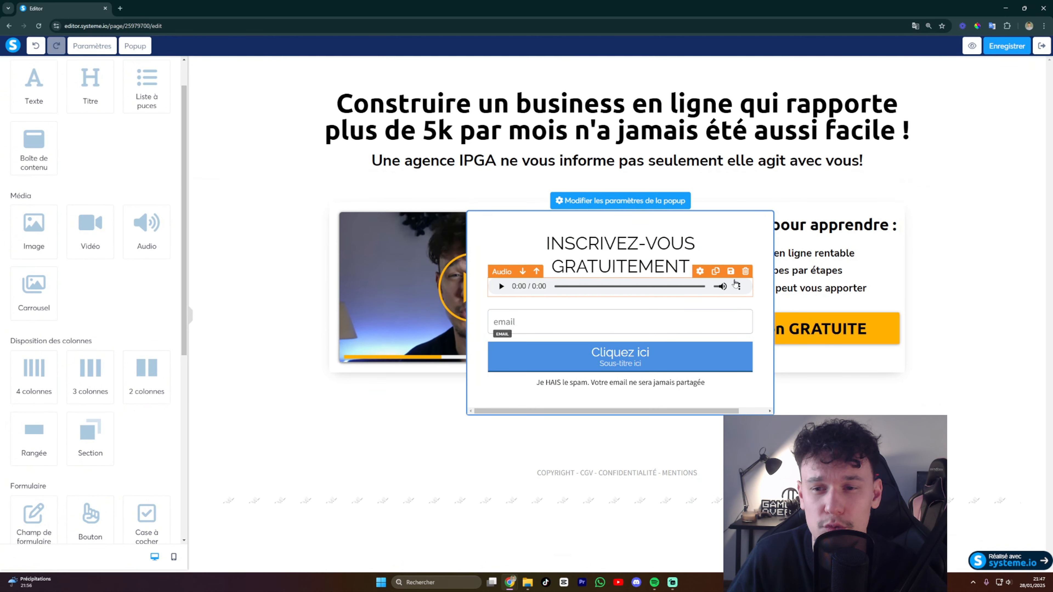
left_click(745, 271)
key("Return")
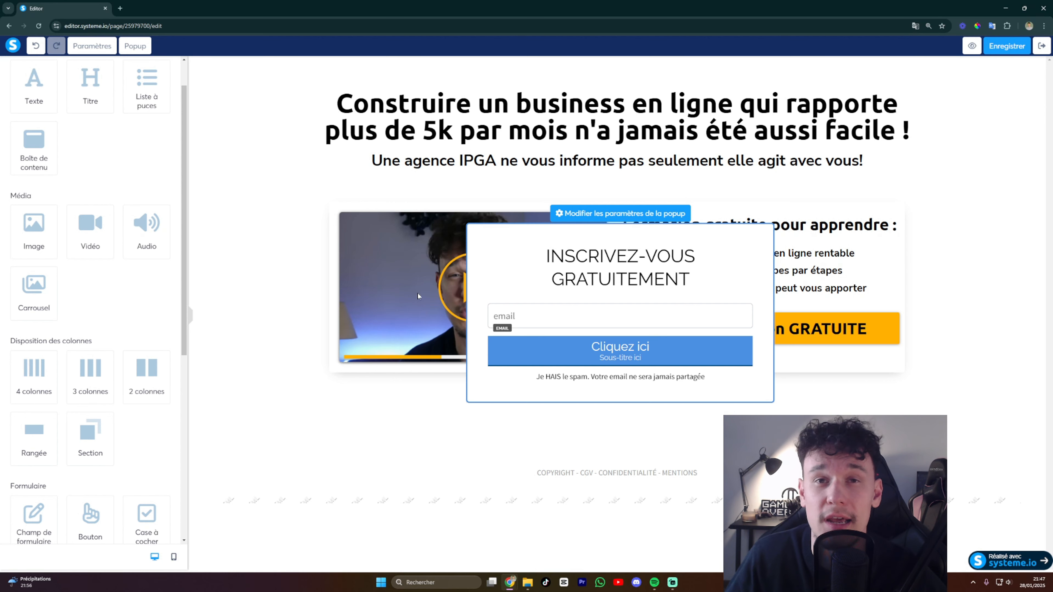
scroll(118, 330, "down", 1)
left_click_drag(95, 339, 575, 337)
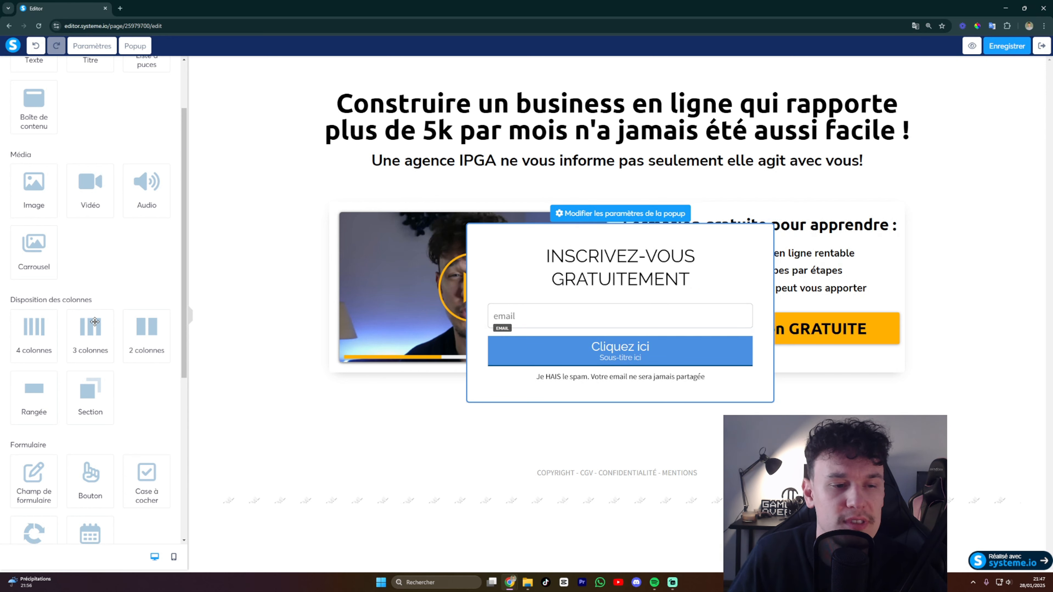
Add a form field above the popup's email field and set its data type to Prénom
scroll(95, 322, "down", 1)
left_click_drag(44, 434, 525, 309)
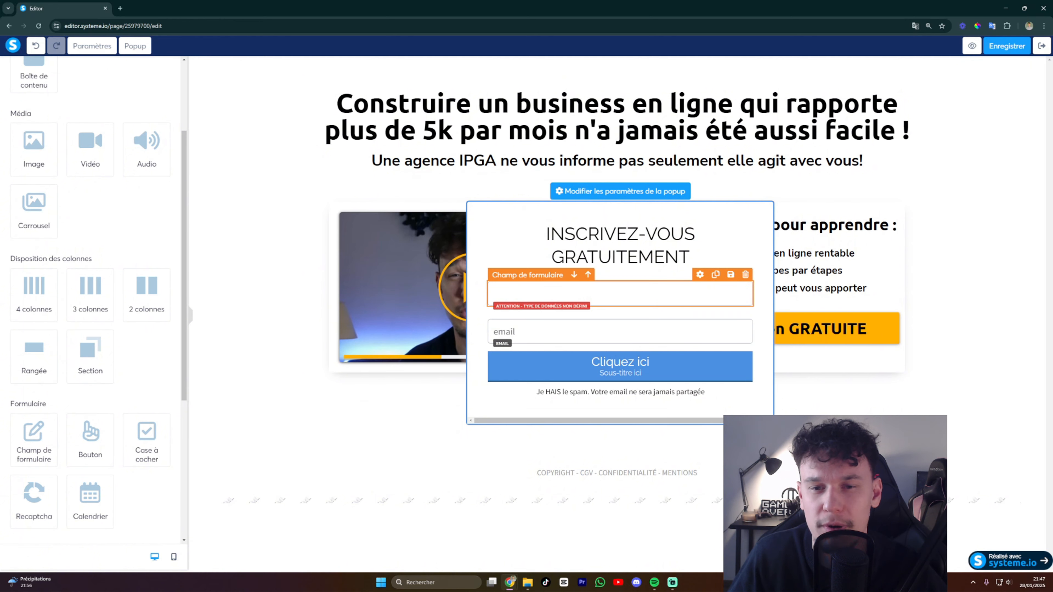
left_click(520, 295)
left_click(614, 305)
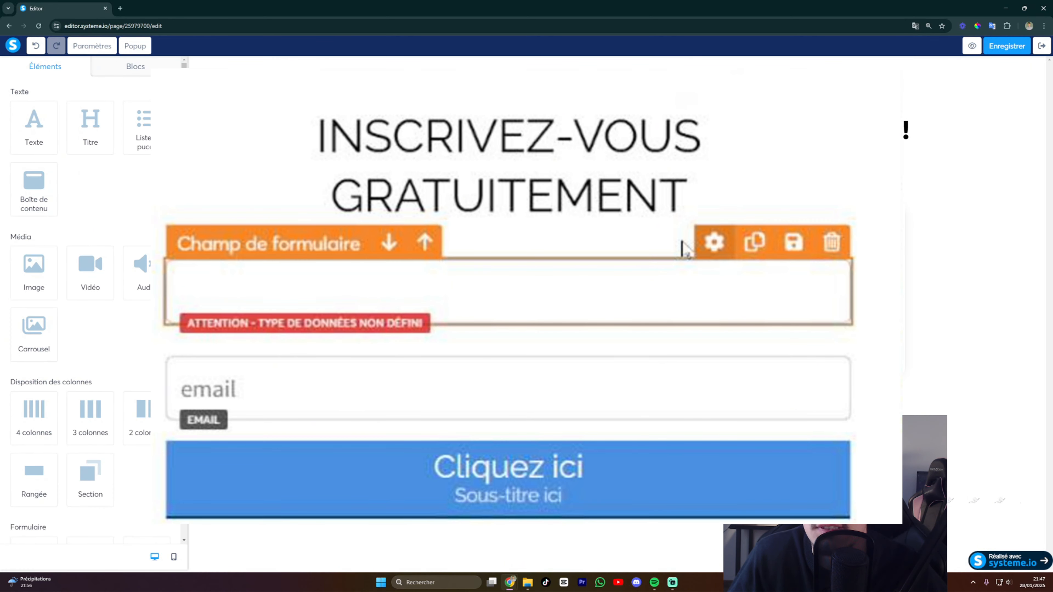
left_click(713, 242)
left_click(120, 120)
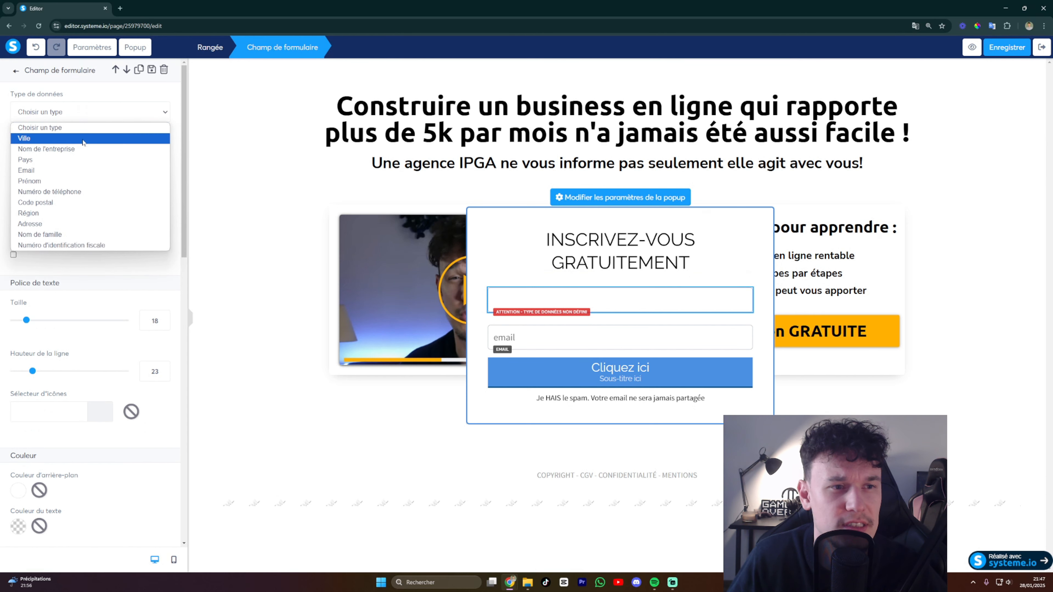
left_click(50, 181)
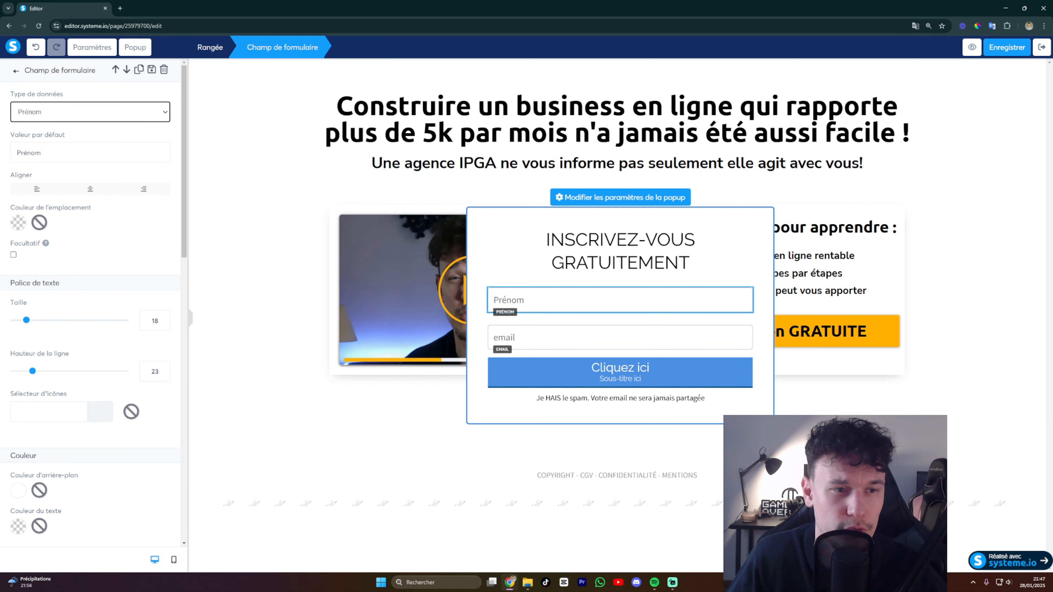
scroll(74, 333, "down", 4)
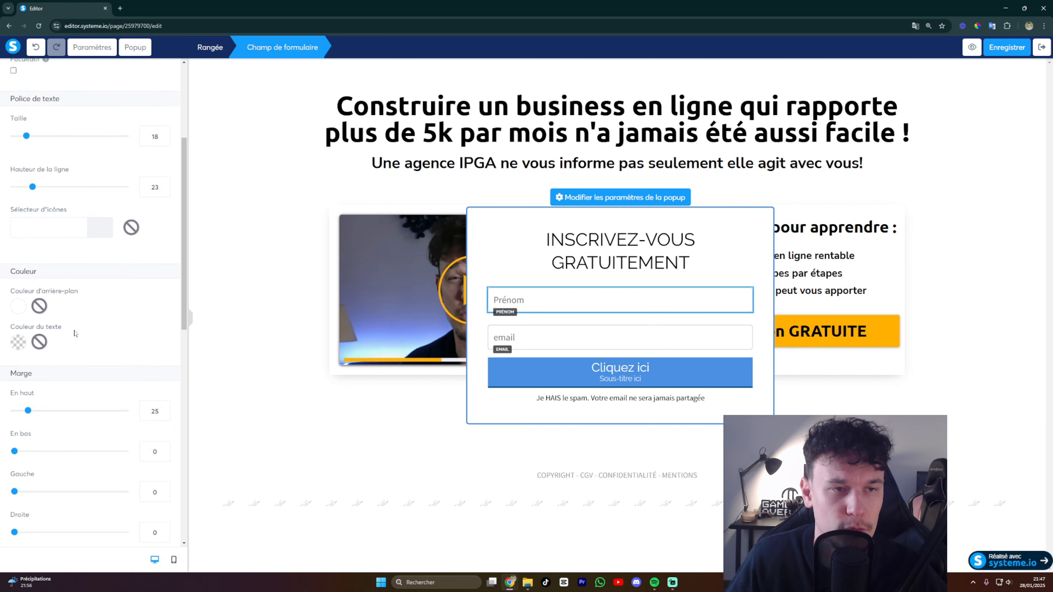
scroll(79, 290, "up", 4)
left_click(274, 149)
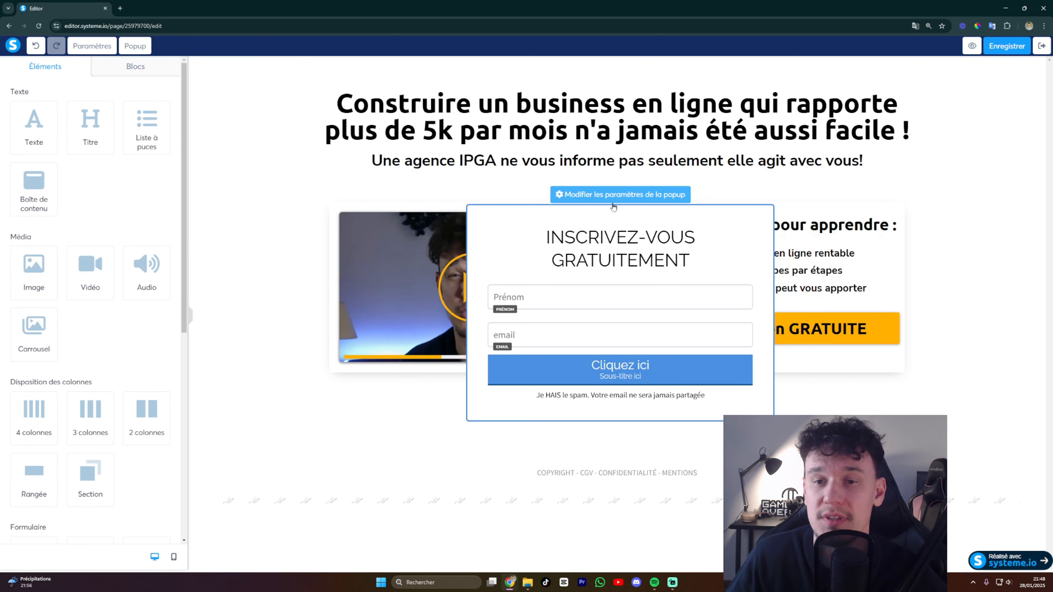
Enable the close button in the popup's settings and colour it red
left_click(610, 195)
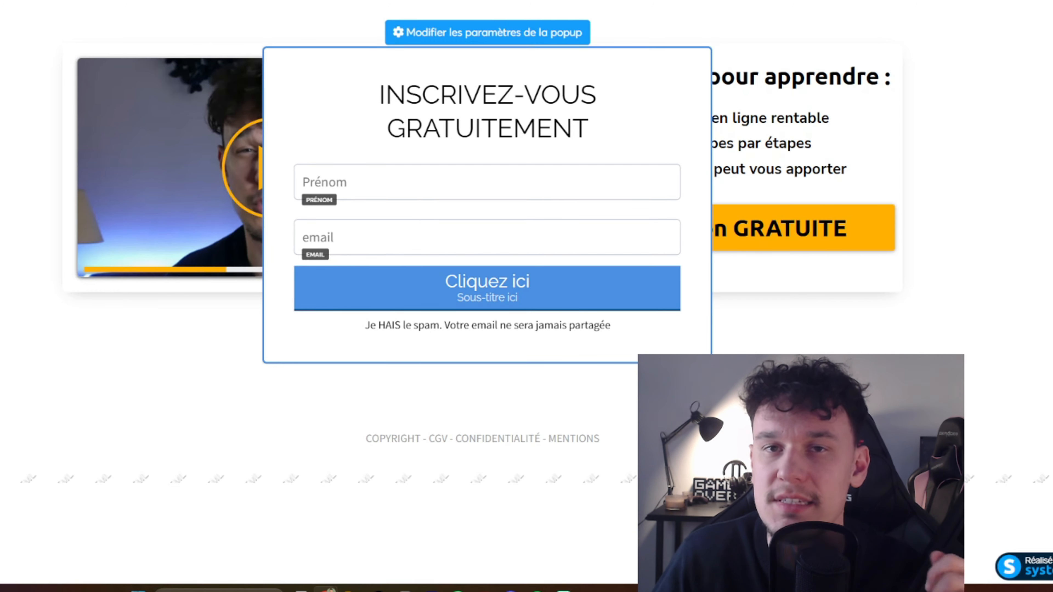
left_click(31, 98)
left_click(31, 127)
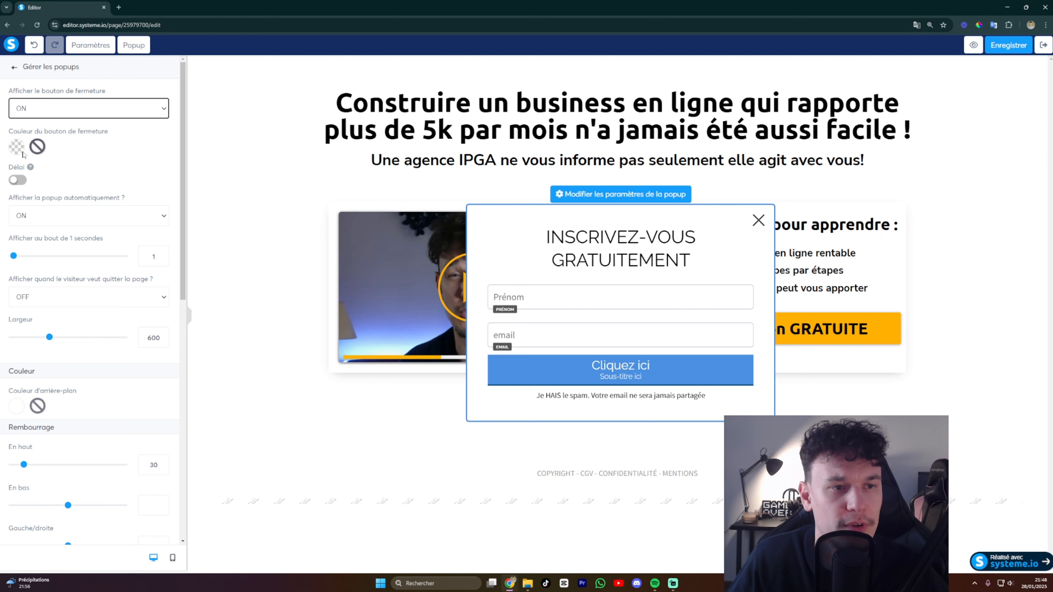
left_click(17, 146)
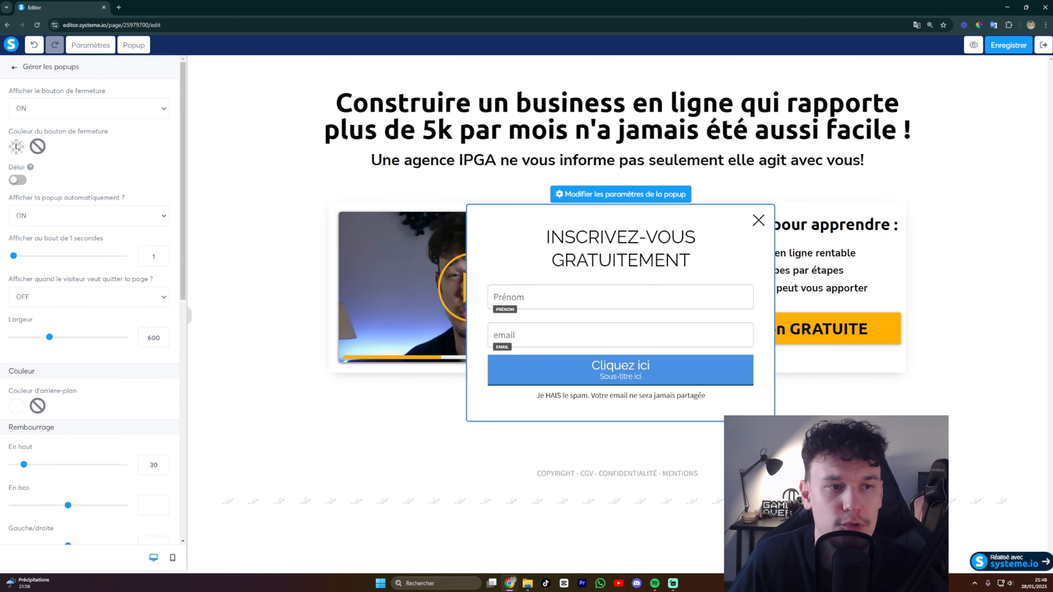
left_click(57, 195)
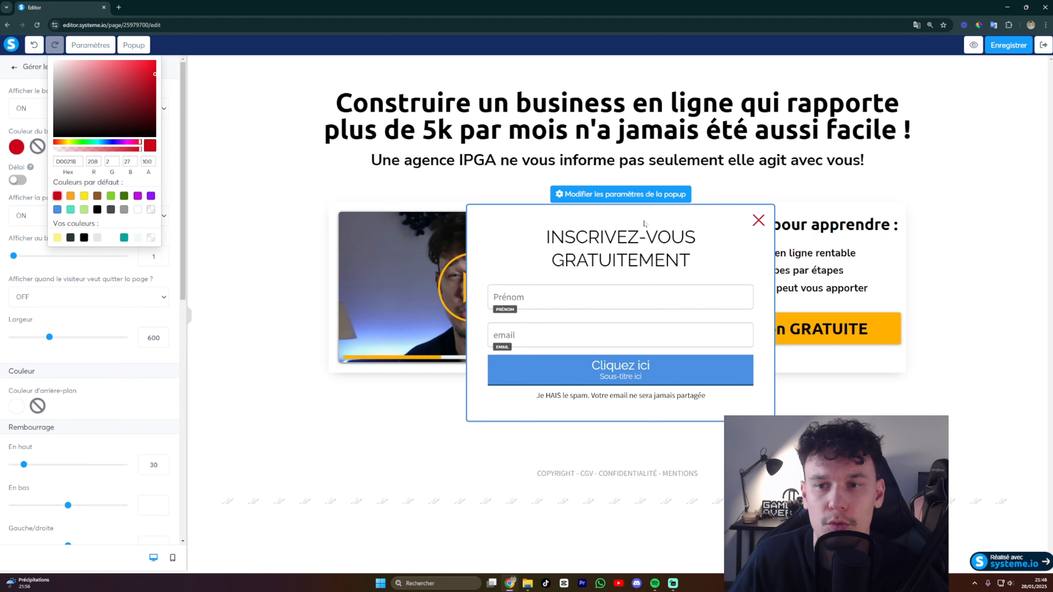
left_click(253, 184)
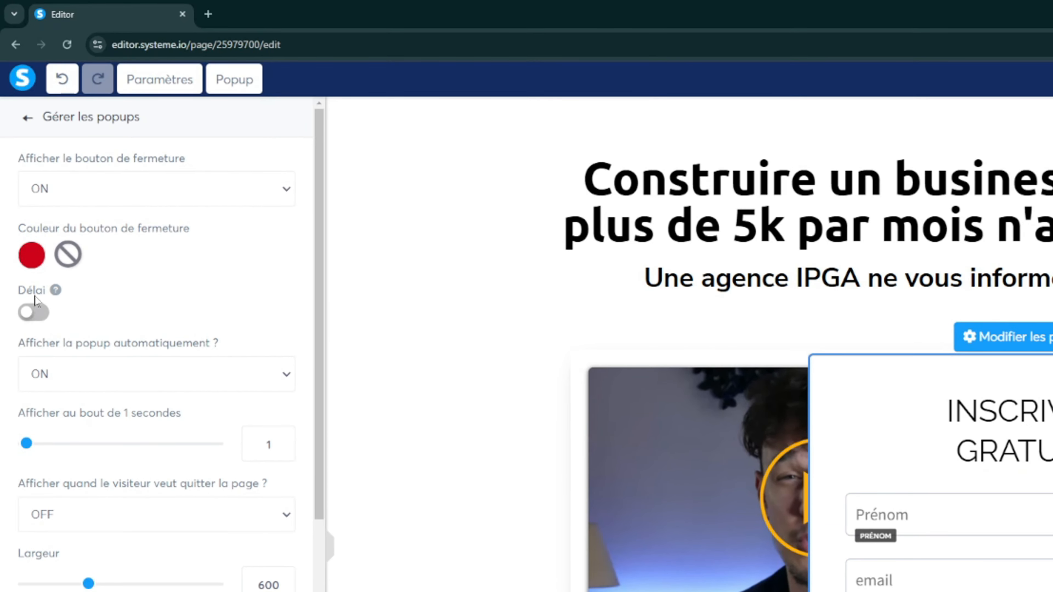
Read the help note for the popup's Délai option
left_click(28, 255)
left_click(36, 316)
mouse_move(56, 291)
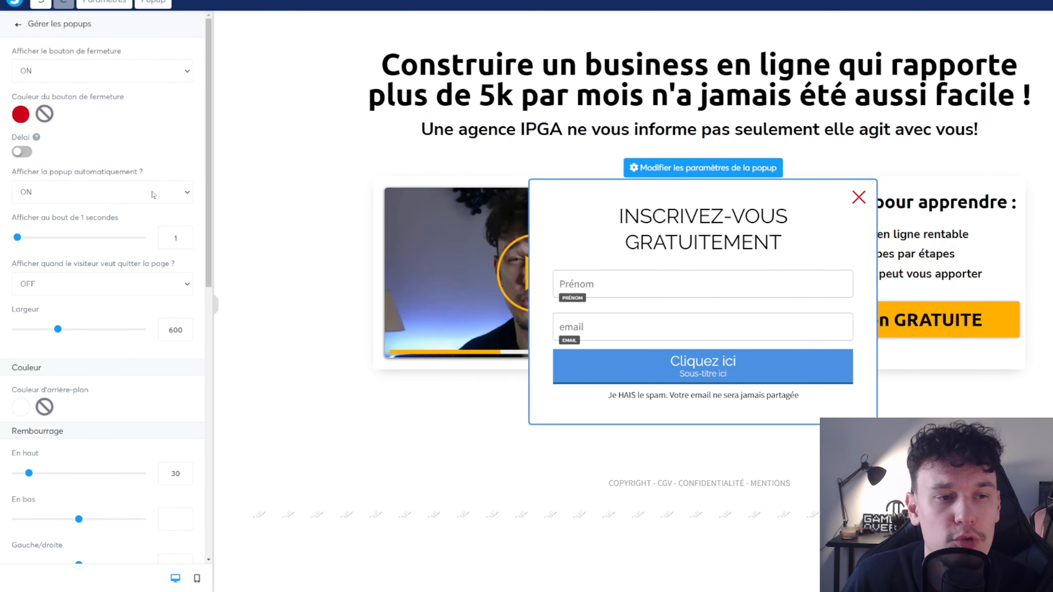
Switch the popup's automatic display to OFF and back to ON
left_click(152, 195)
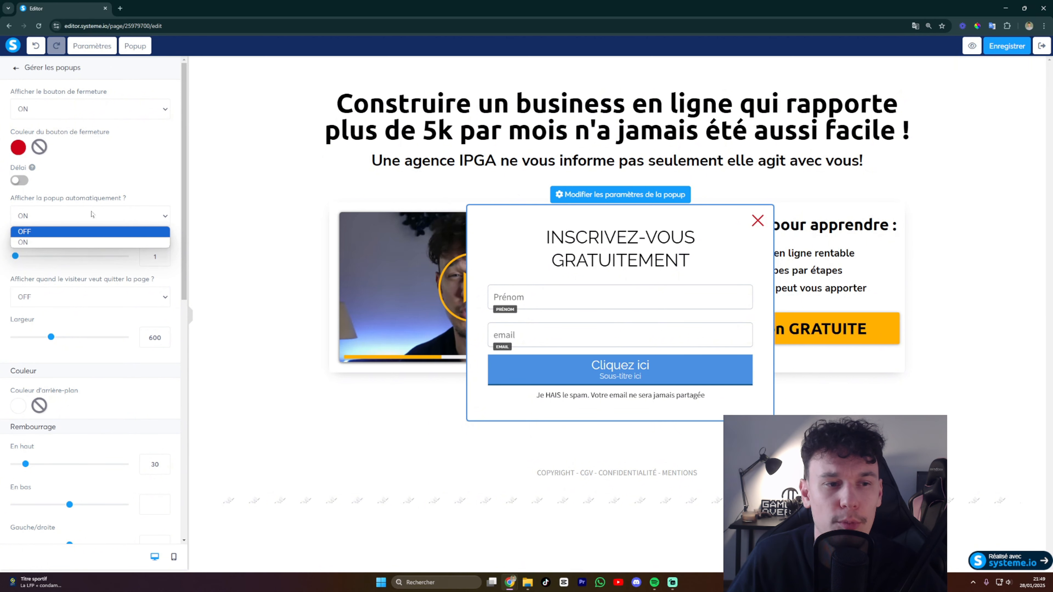
left_click(50, 233)
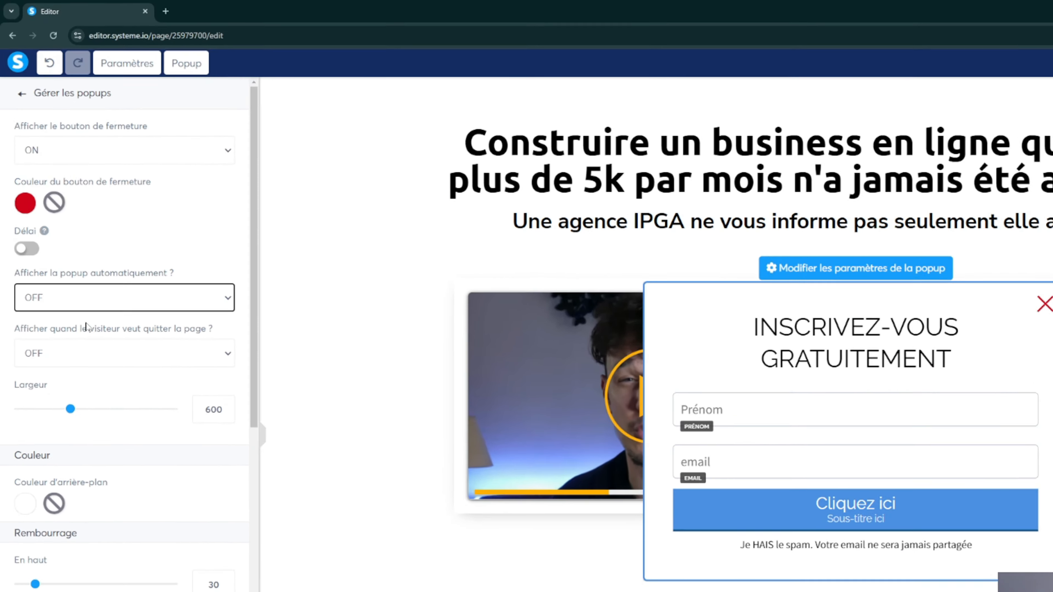
left_click(54, 217)
left_click(42, 242)
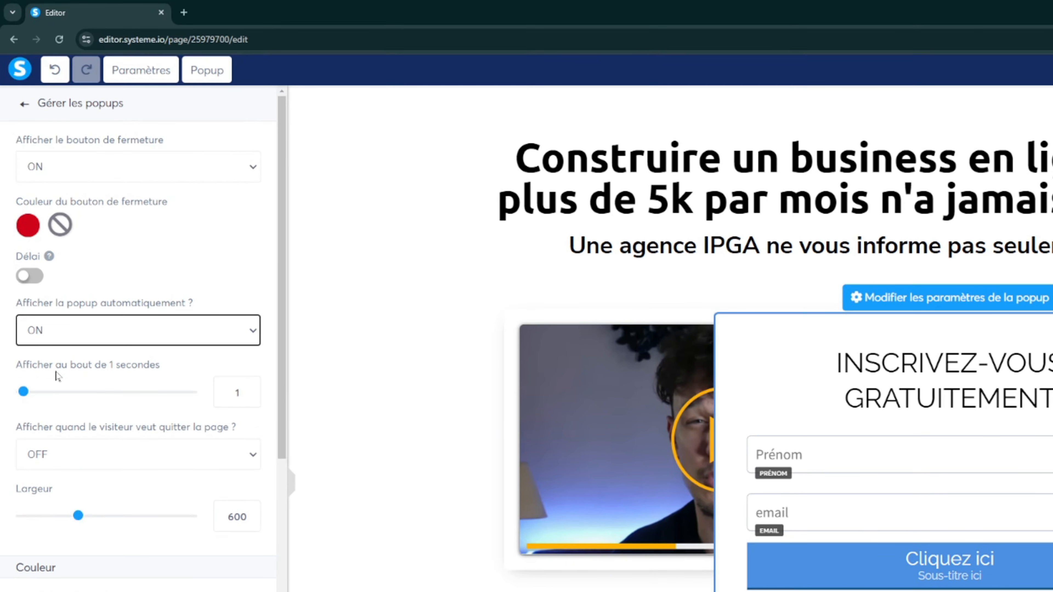
Set the popup to display automatically after 5 seconds
left_click_drag(41, 370, 131, 371)
left_click(112, 373)
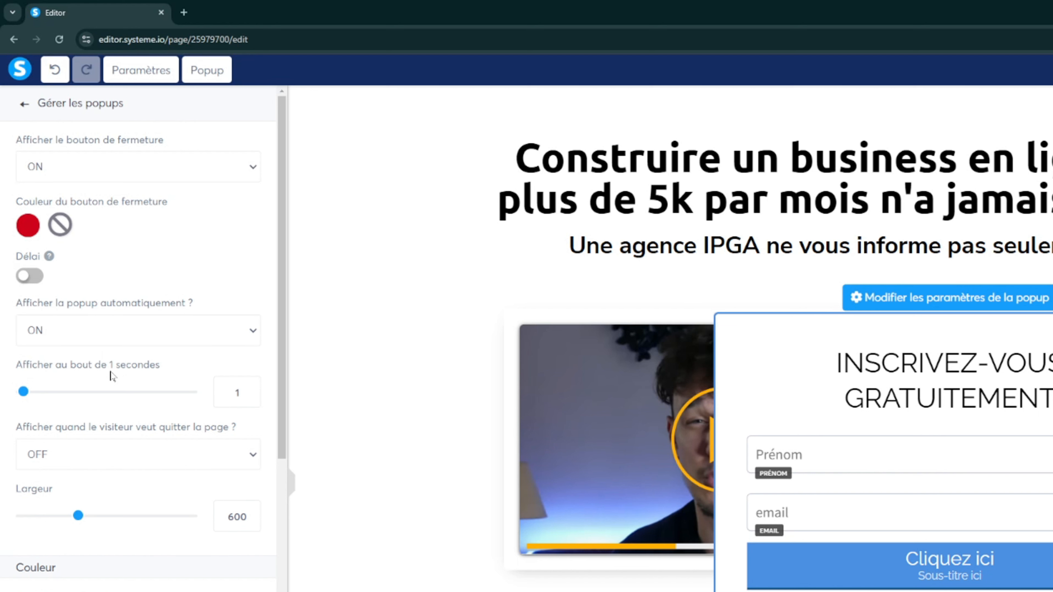
left_click(251, 390)
left_click(251, 389)
left_click(250, 389)
left_click(250, 389)
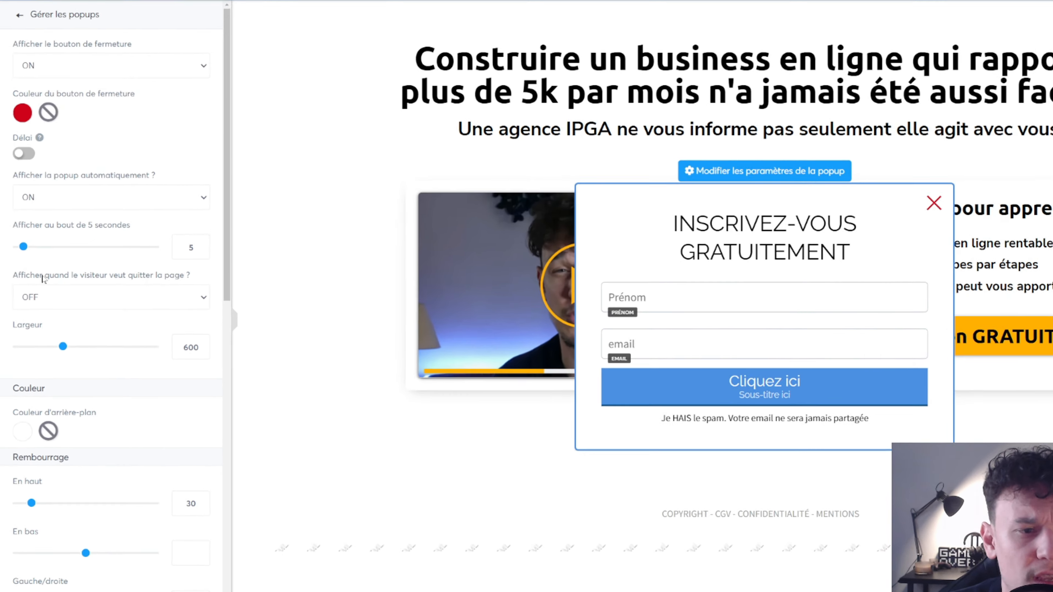
Set the popup to display when the visitor wants to leave the page
left_click_drag(22, 280, 124, 280)
left_click(133, 281)
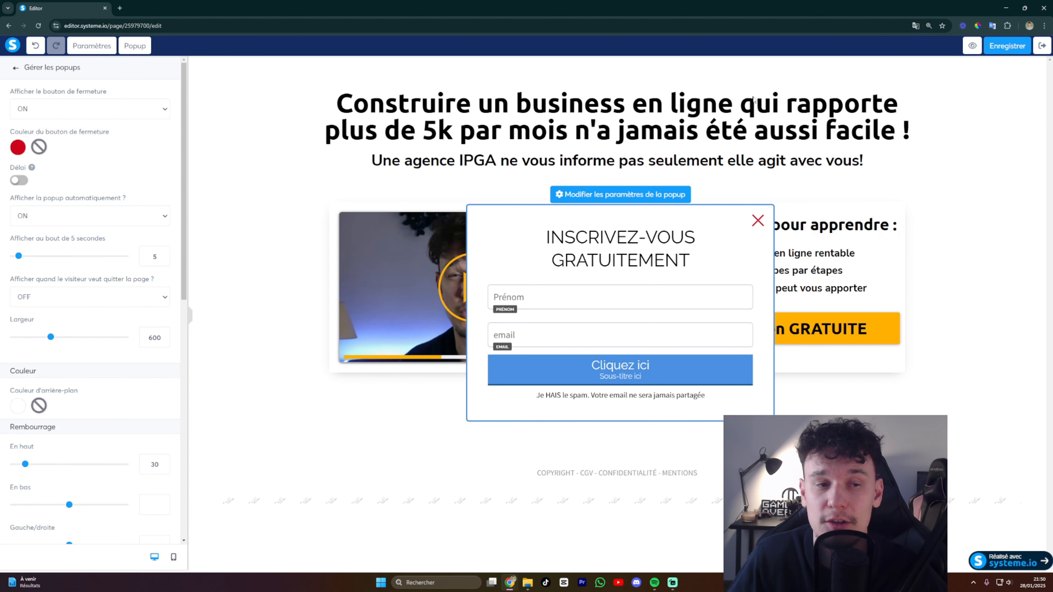
left_click(125, 298)
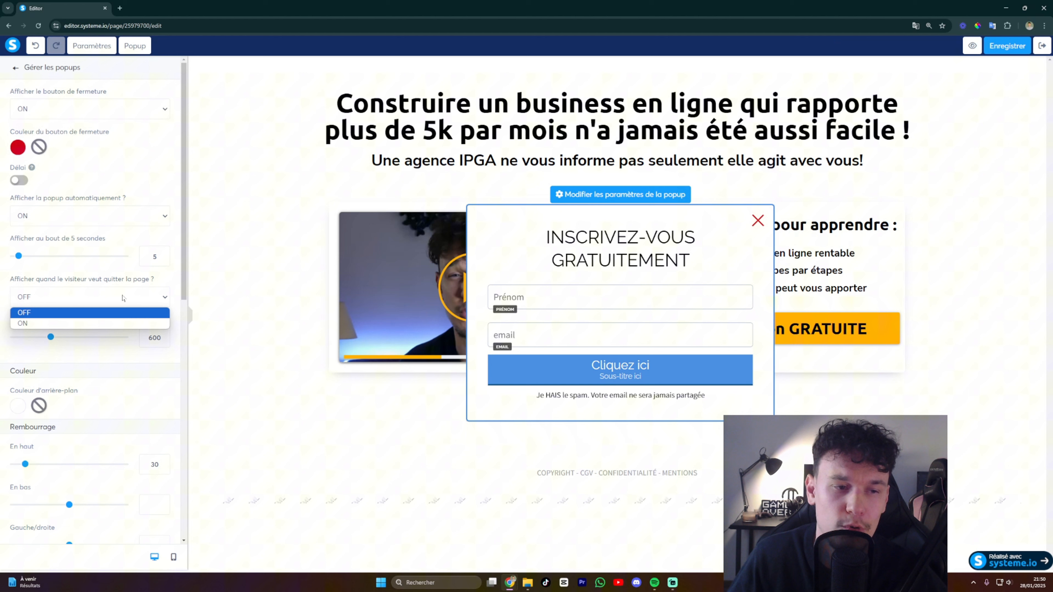
left_click(85, 323)
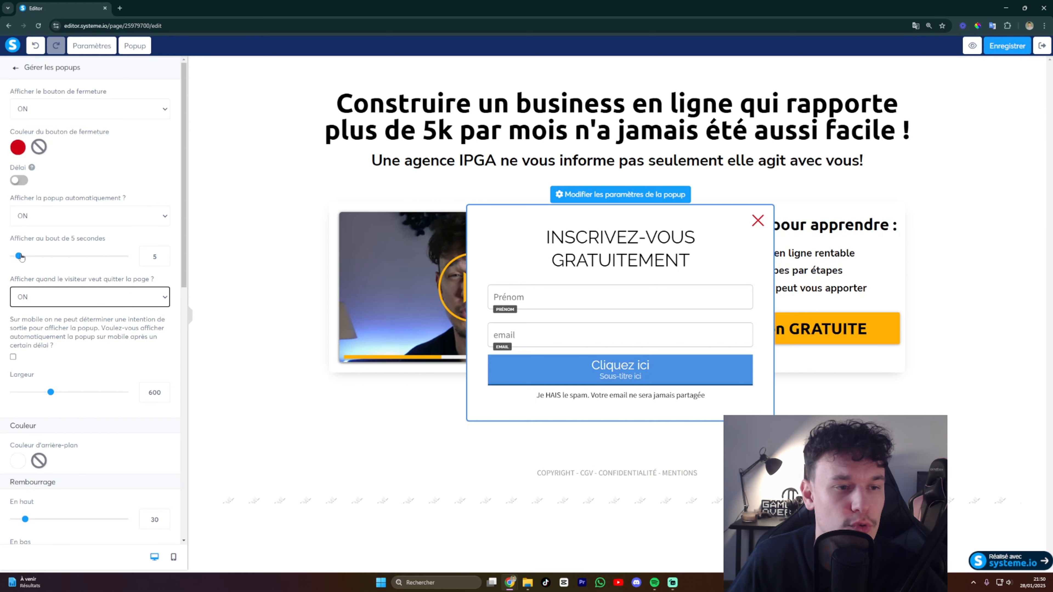
Set the popup's automatic display delay to 0 seconds and save the page
left_click_drag(21, 257, 7, 254)
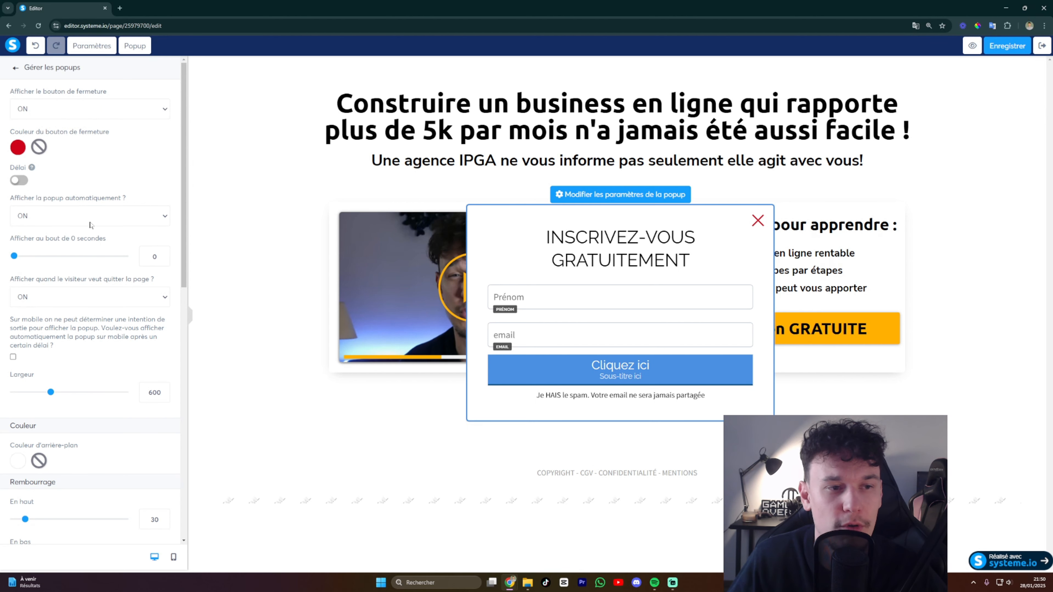
left_click(997, 46)
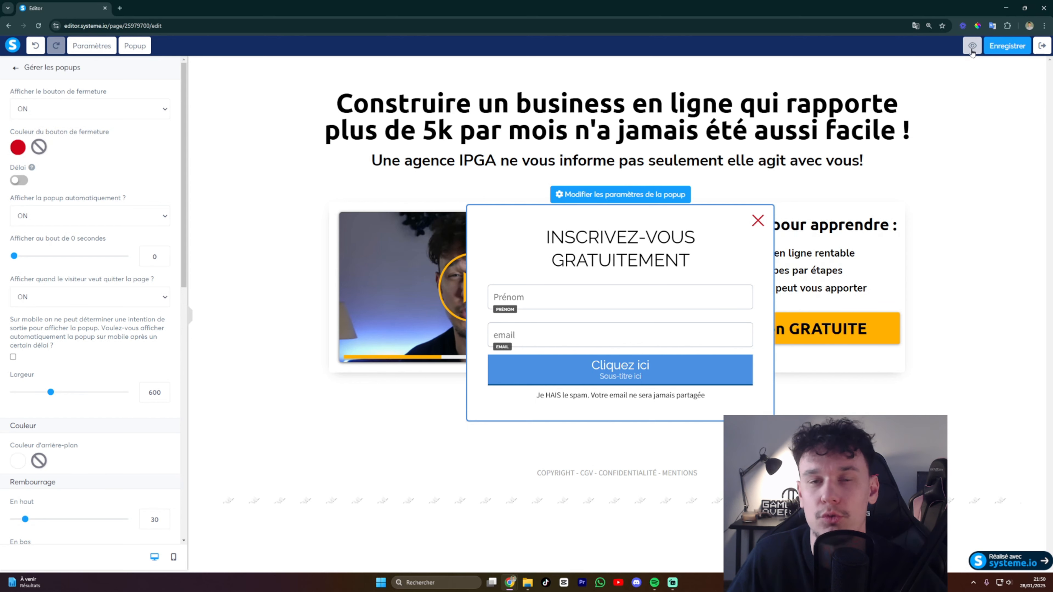
Preview the page to check the popup, dismiss the popup and the preview banner, and close the preview
left_click(972, 46)
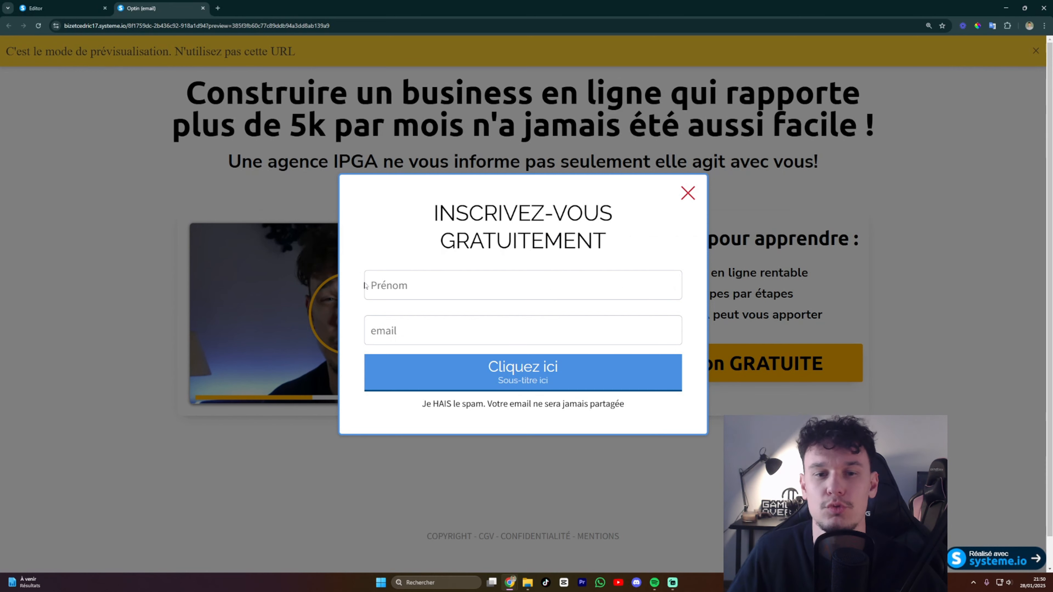
left_click(688, 193)
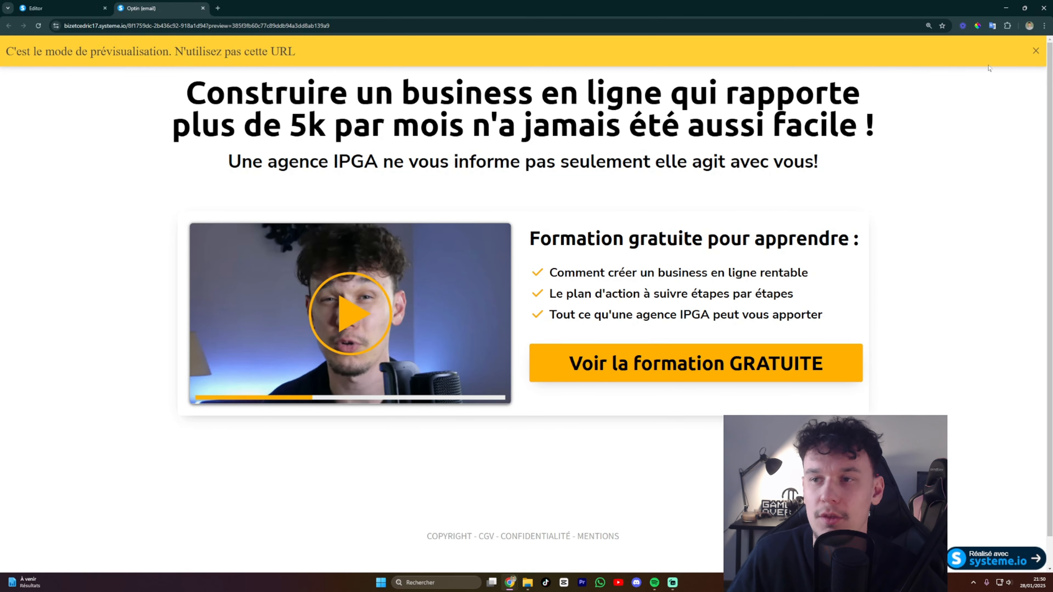
left_click(1036, 53)
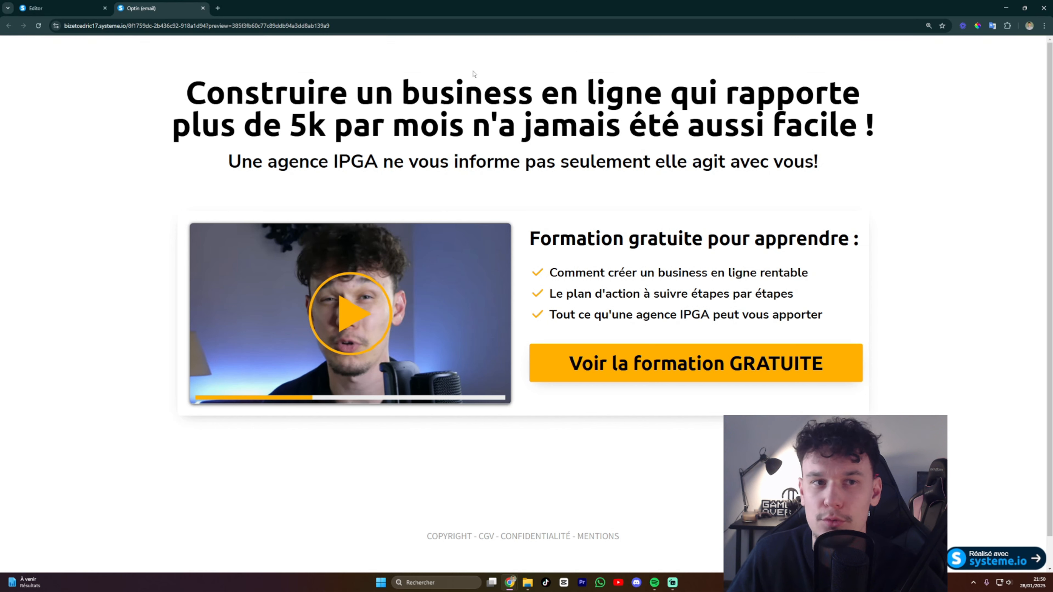
left_click(203, 8)
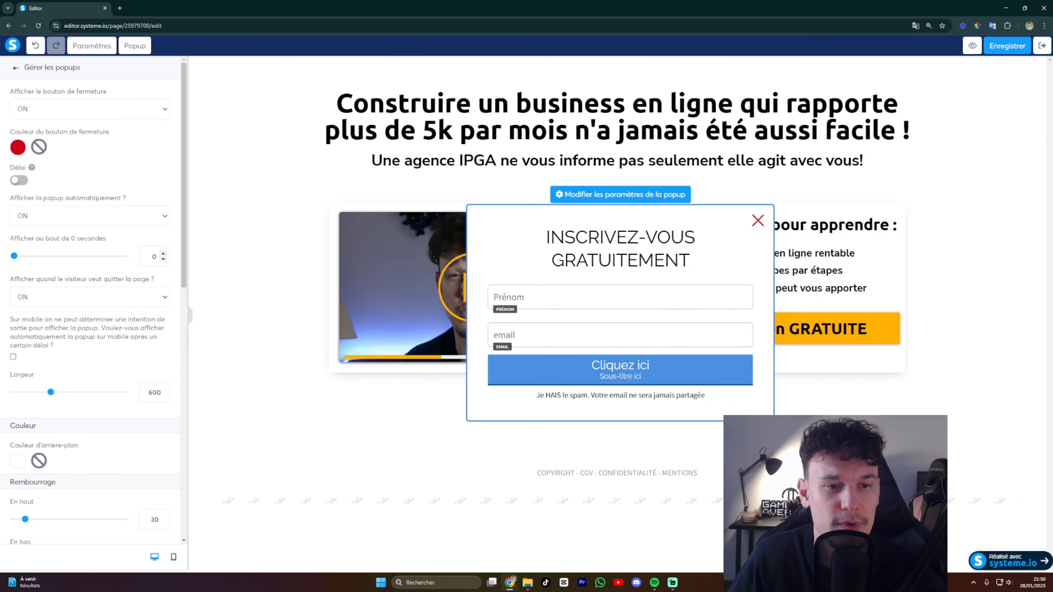
Set the popup's automatic display delay to 4 seconds
left_click(164, 255)
left_click(163, 255)
left_click(164, 255)
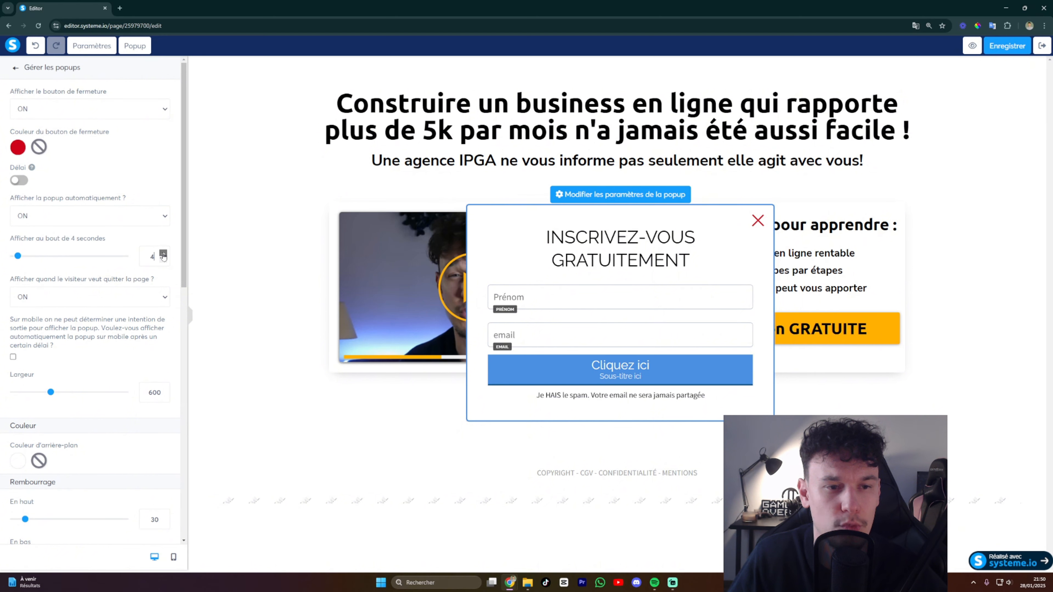
left_click(164, 255)
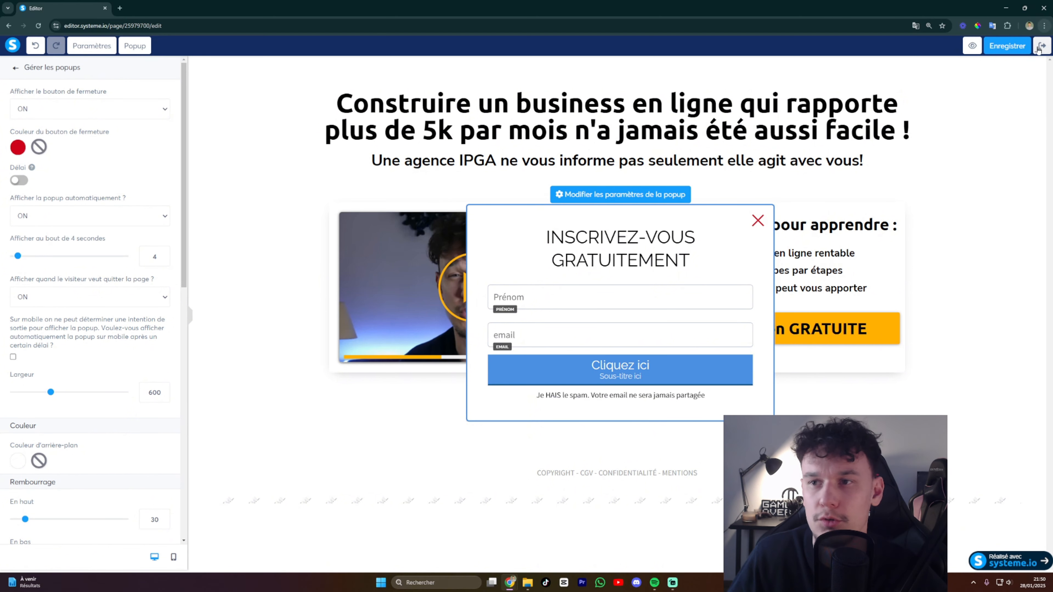
Preview the page to test the popup's delayed display, dismiss the preview banner and close the preview
left_click(973, 47)
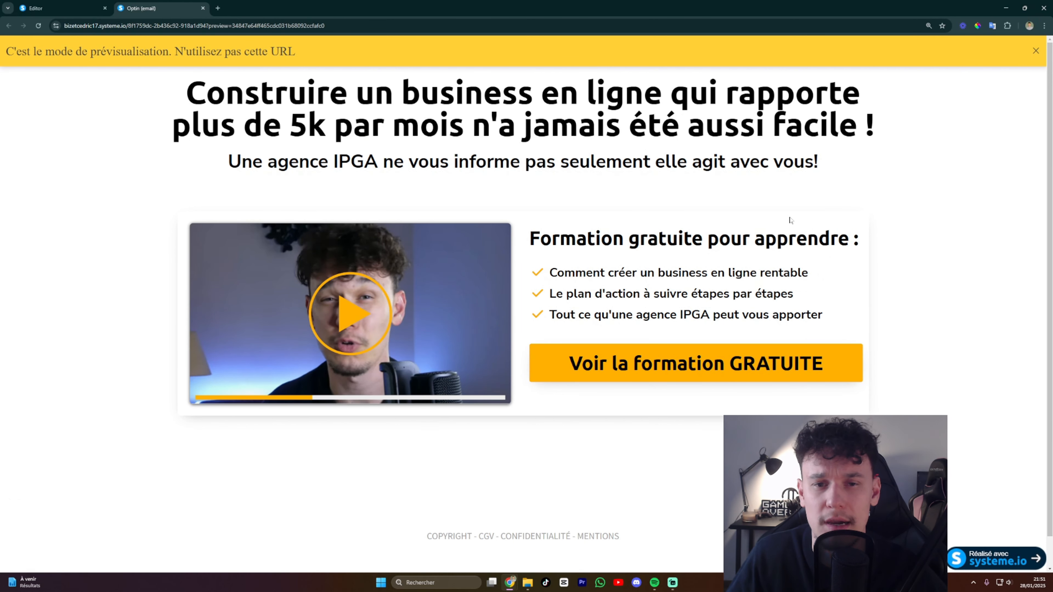
left_click(1036, 51)
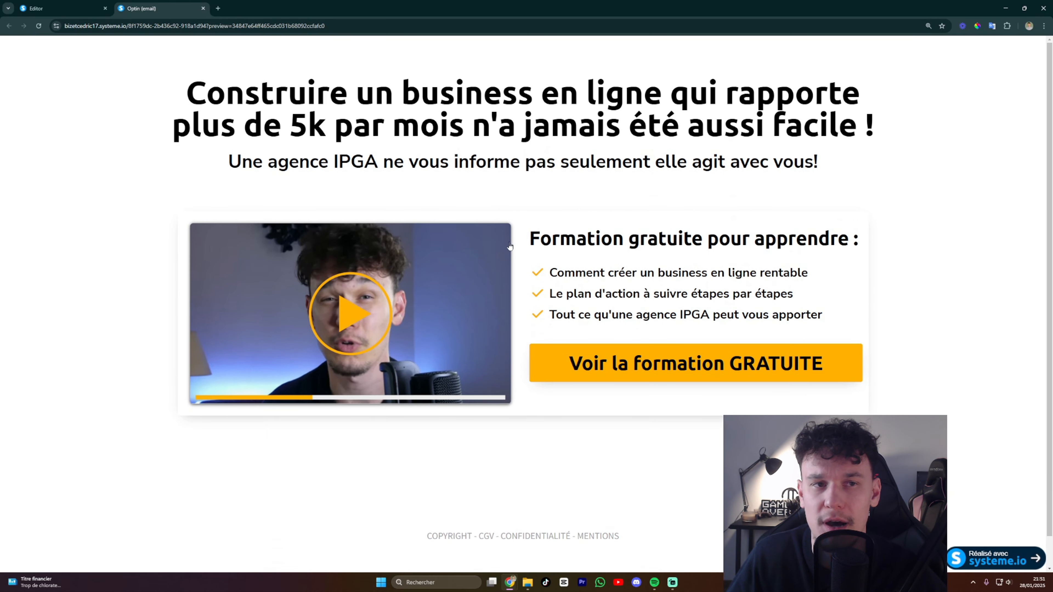
left_click(203, 8)
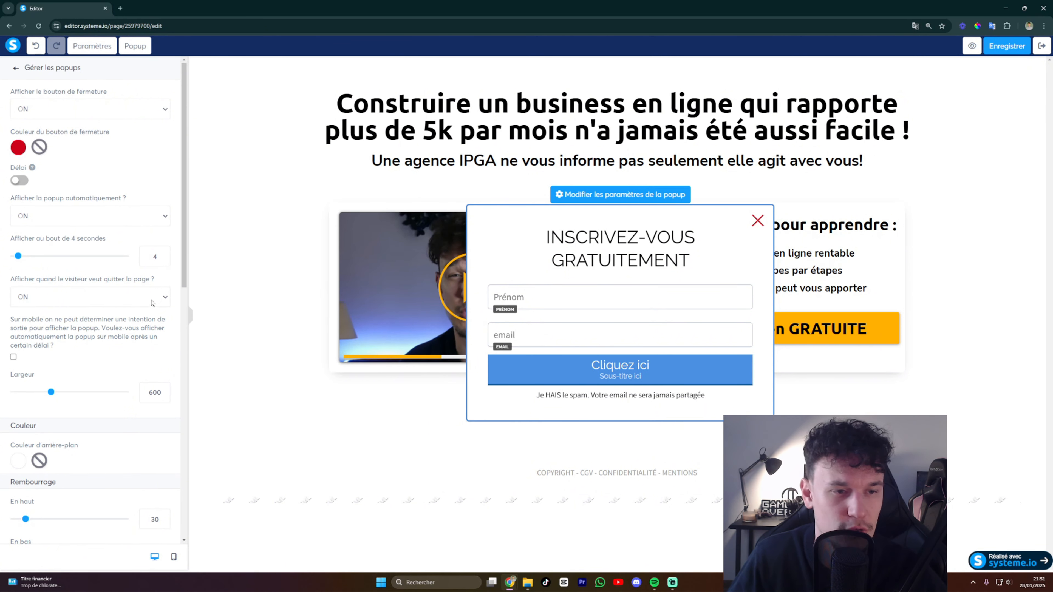
left_click_drag(60, 283, 132, 283)
left_click(150, 282)
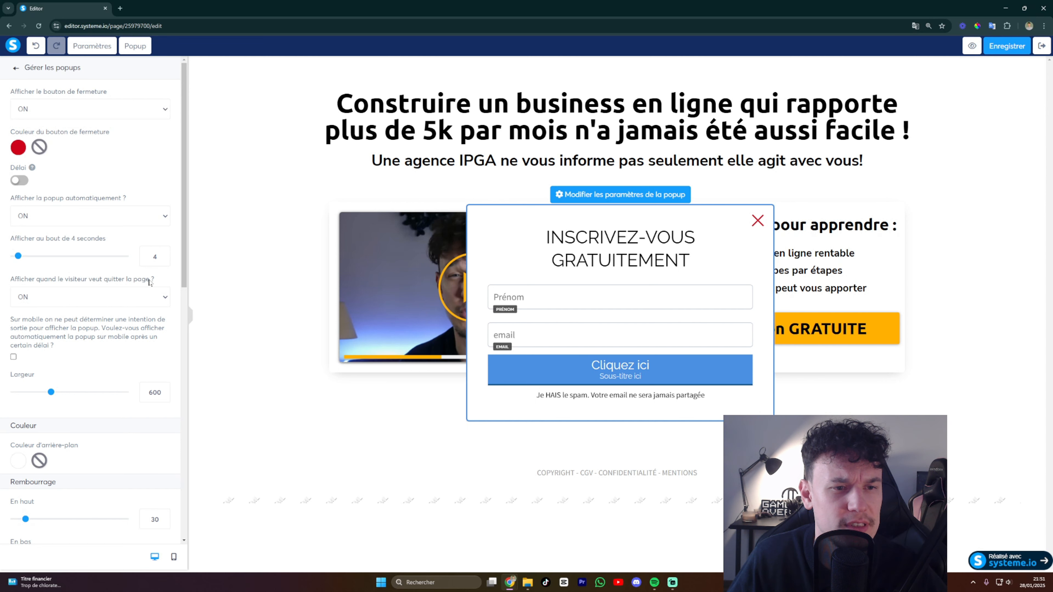
left_click(247, 224)
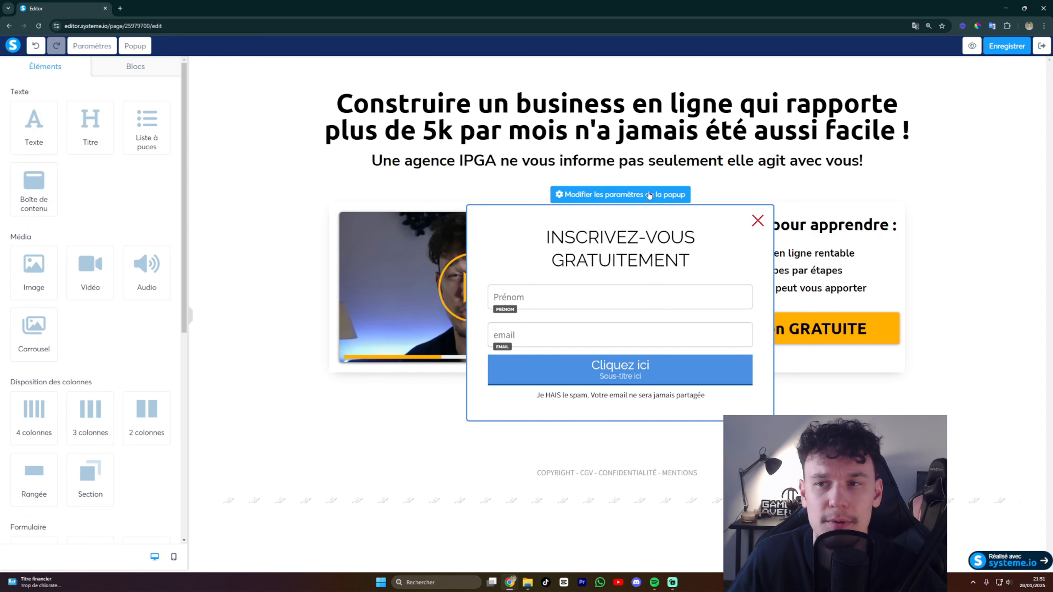
Preview the page again to test the popup on leaving, reload the preview once and close it
left_click(971, 47)
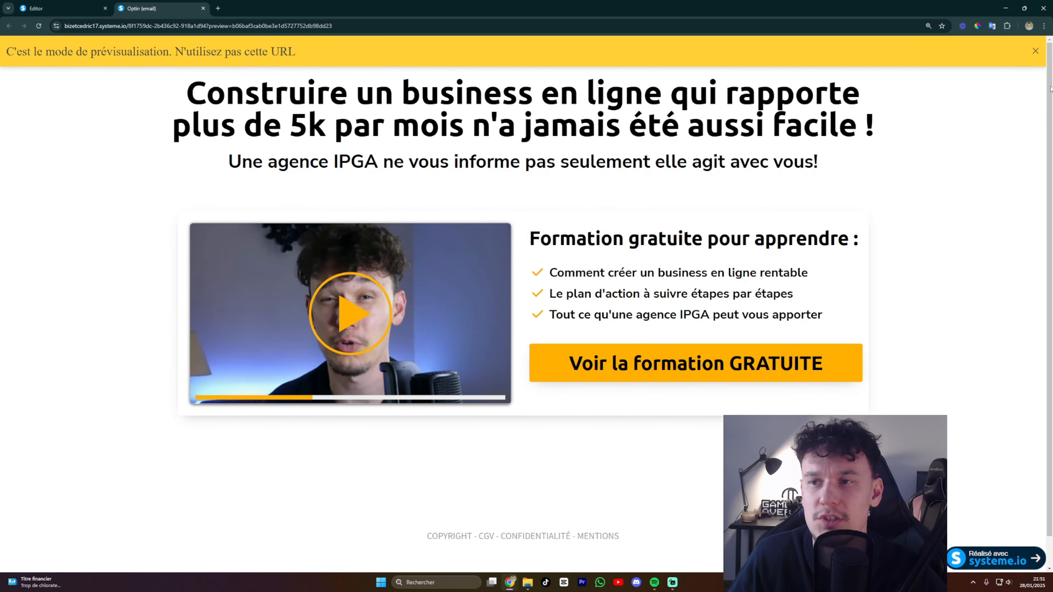
left_click(1036, 51)
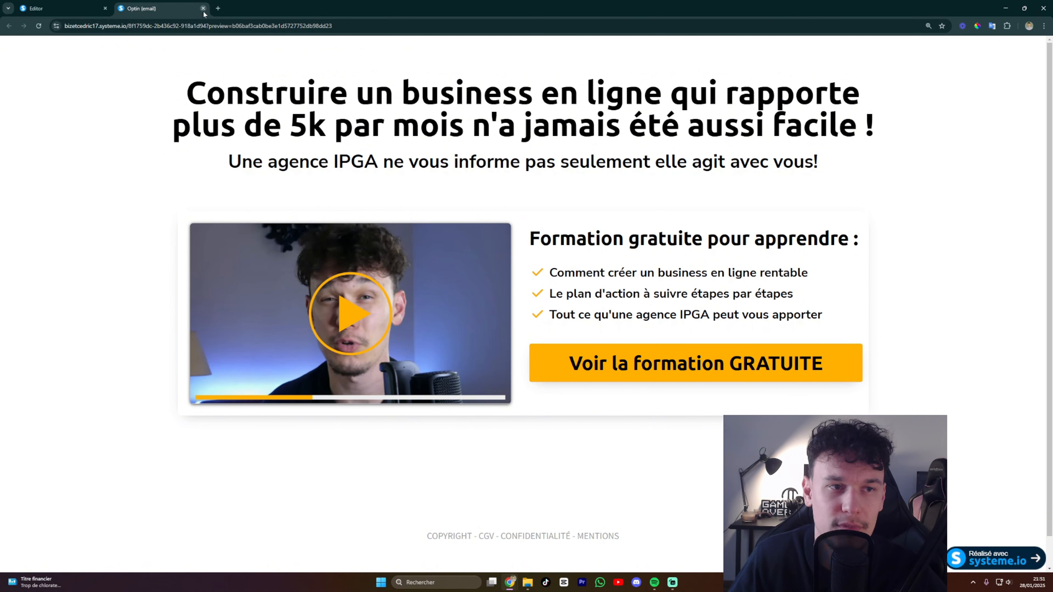
left_click(38, 26)
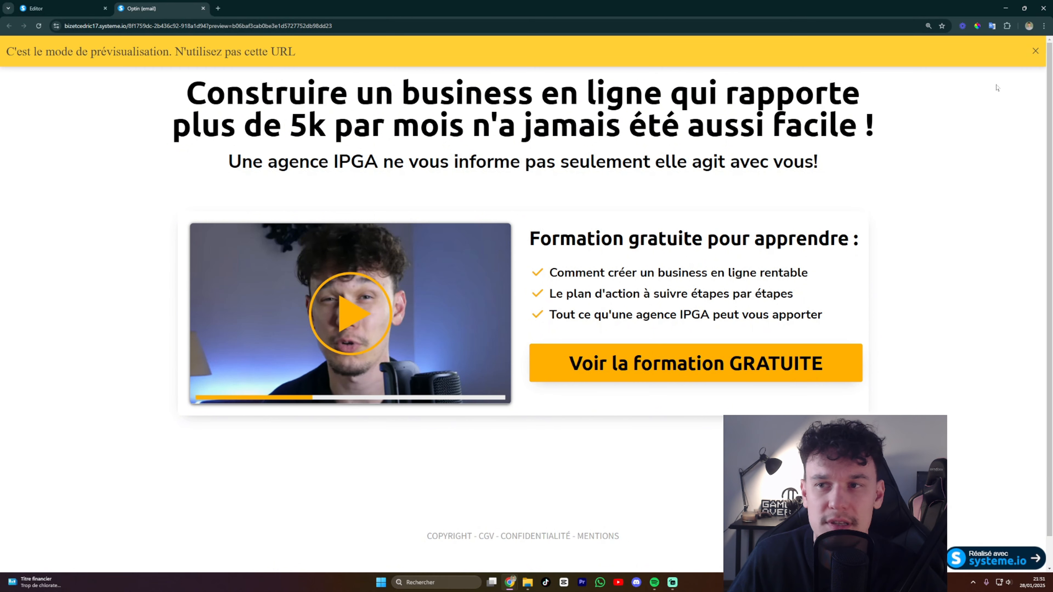
left_click(204, 8)
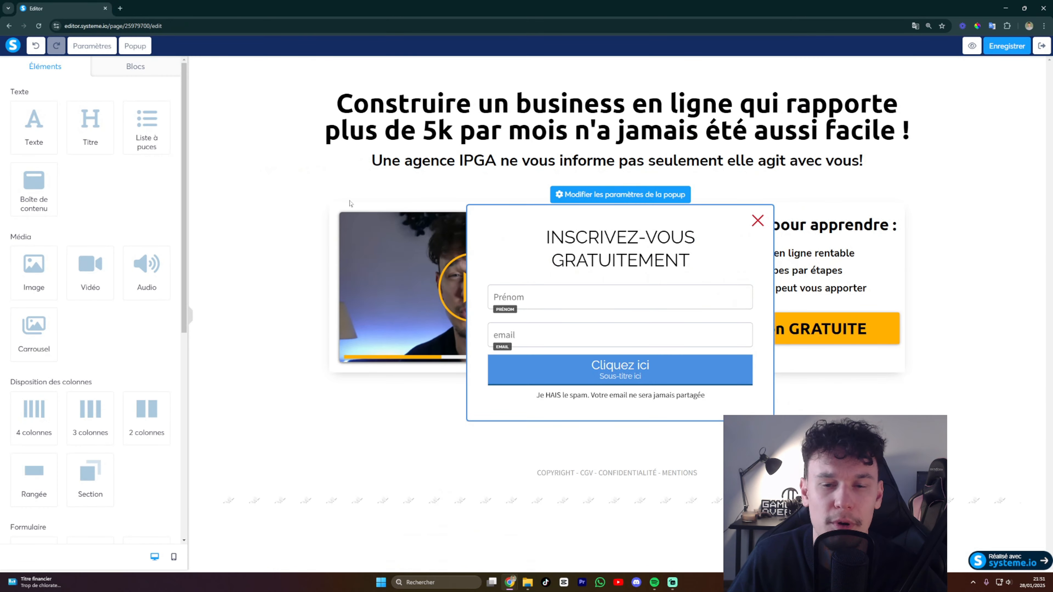
Reopen the popup's settings and set its width to 680
left_click(481, 204)
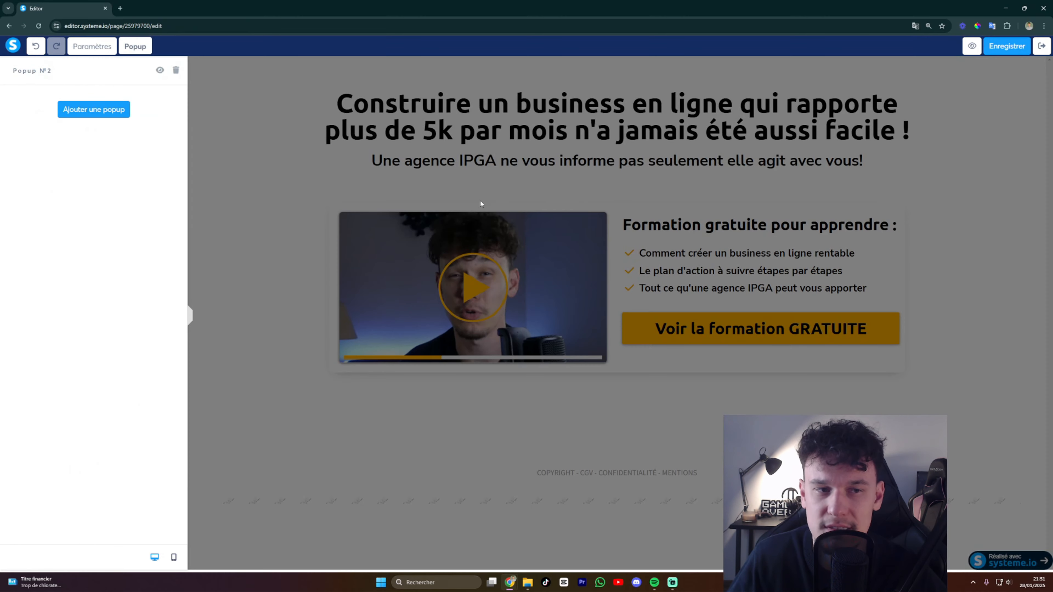
left_click(160, 70)
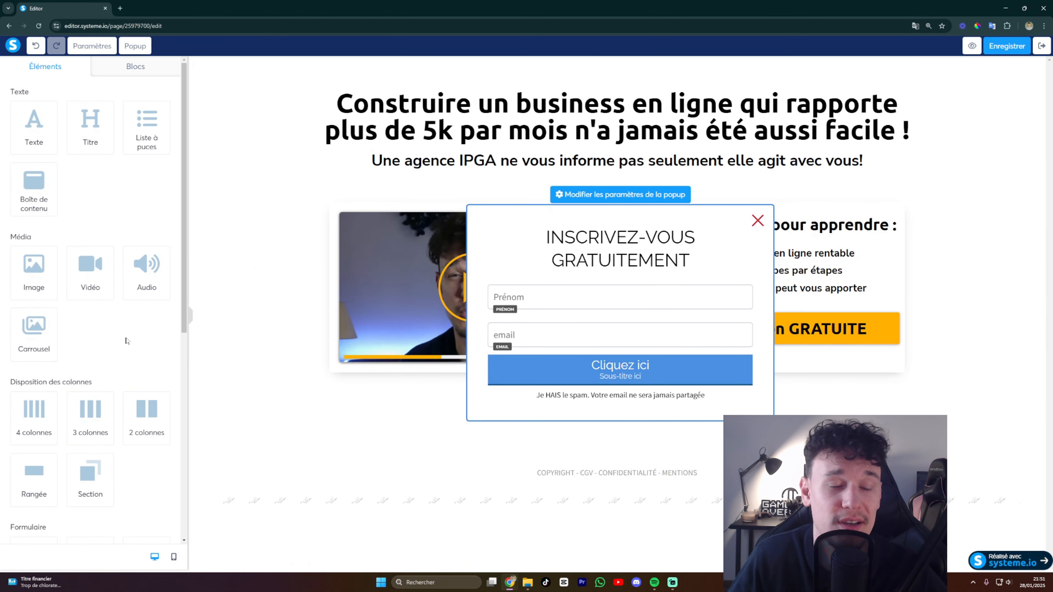
left_click(598, 197)
scroll(79, 334, "down", 3)
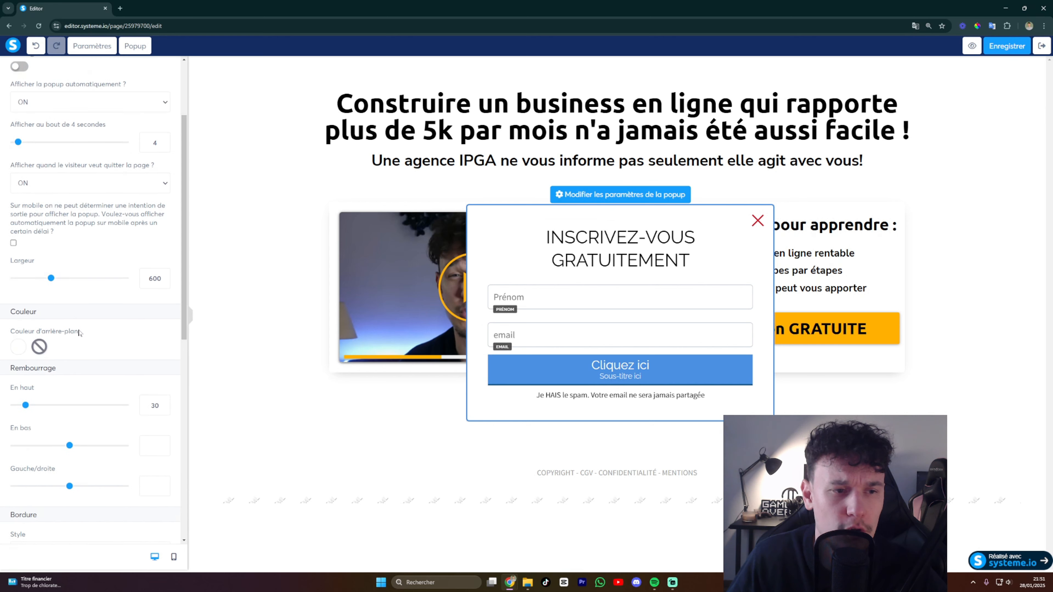
mouse_move(51, 273)
left_mouse_down()
mouse_move(71, 274)
mouse_move(62, 275)
left_mouse_up()
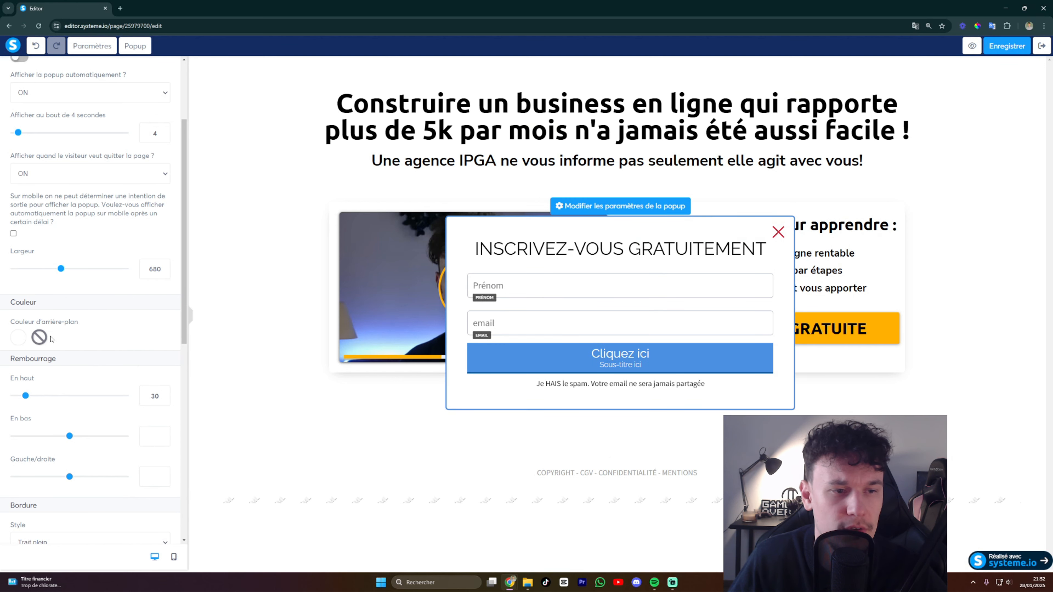
Try a green (7ED321) and a grey (9B9B9B) popup background, and return the background to white (FFFFFF)
scroll(51, 340, "down", 1)
left_click(19, 298)
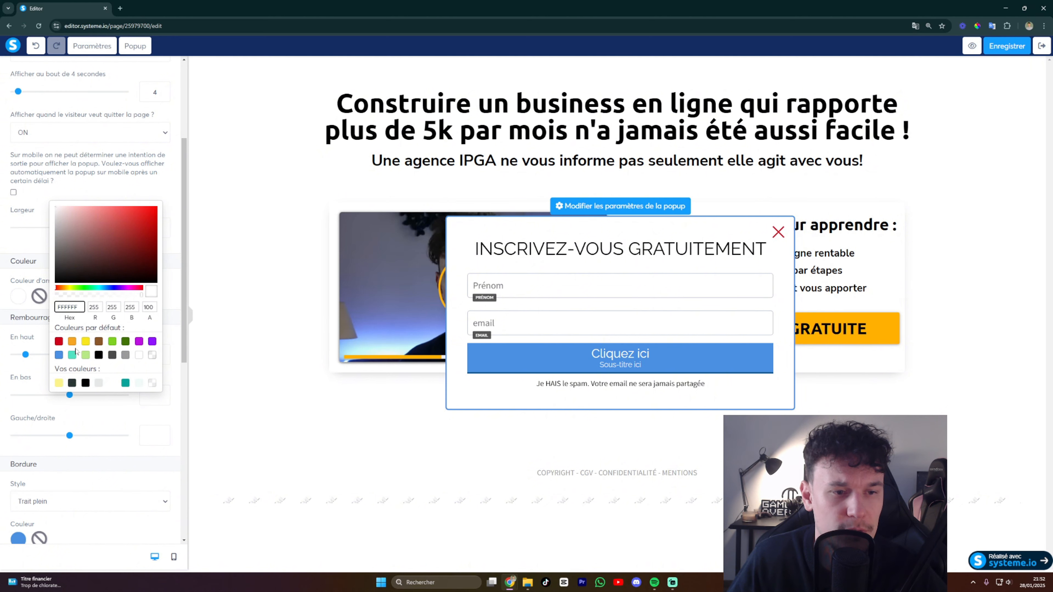
left_click(112, 342)
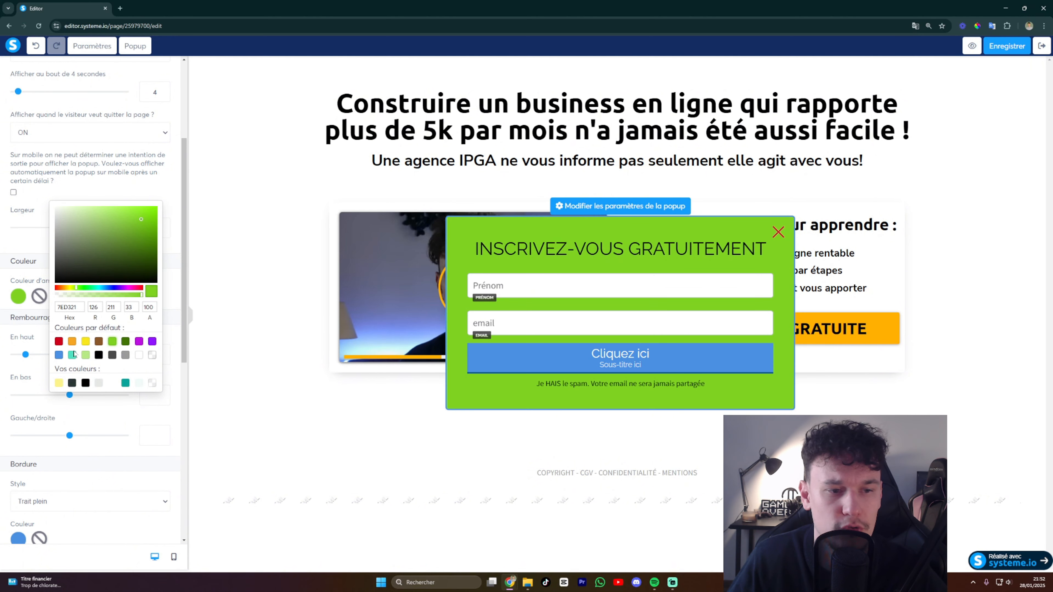
left_click(139, 356)
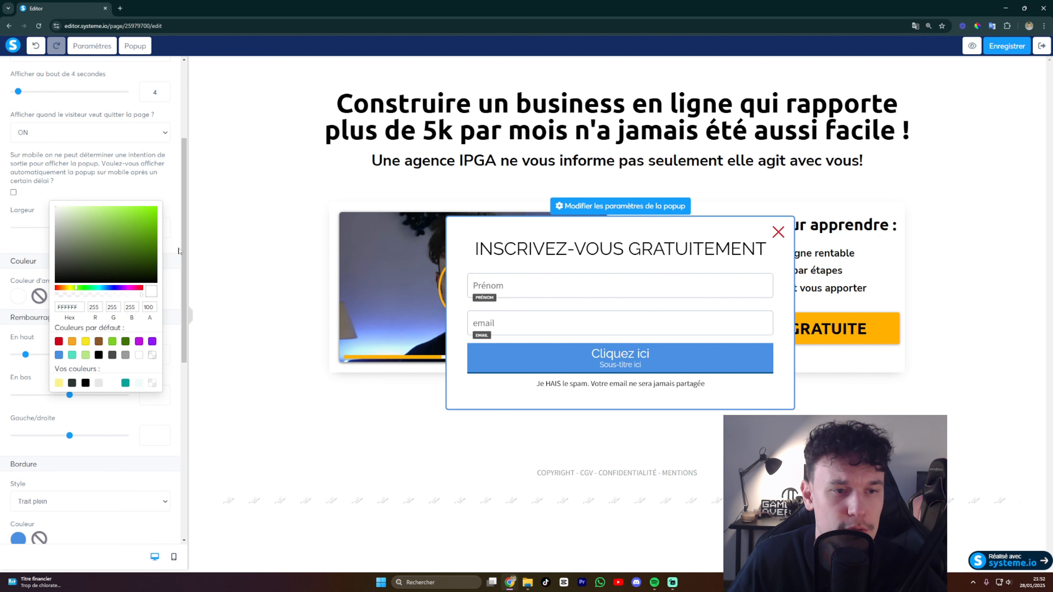
left_click(125, 355)
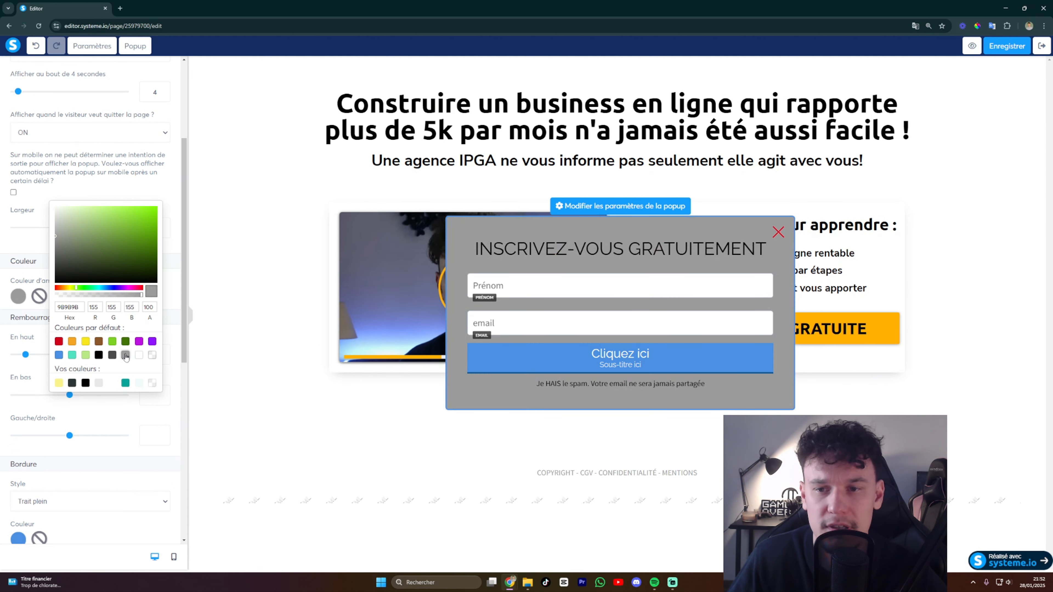
left_click(139, 355)
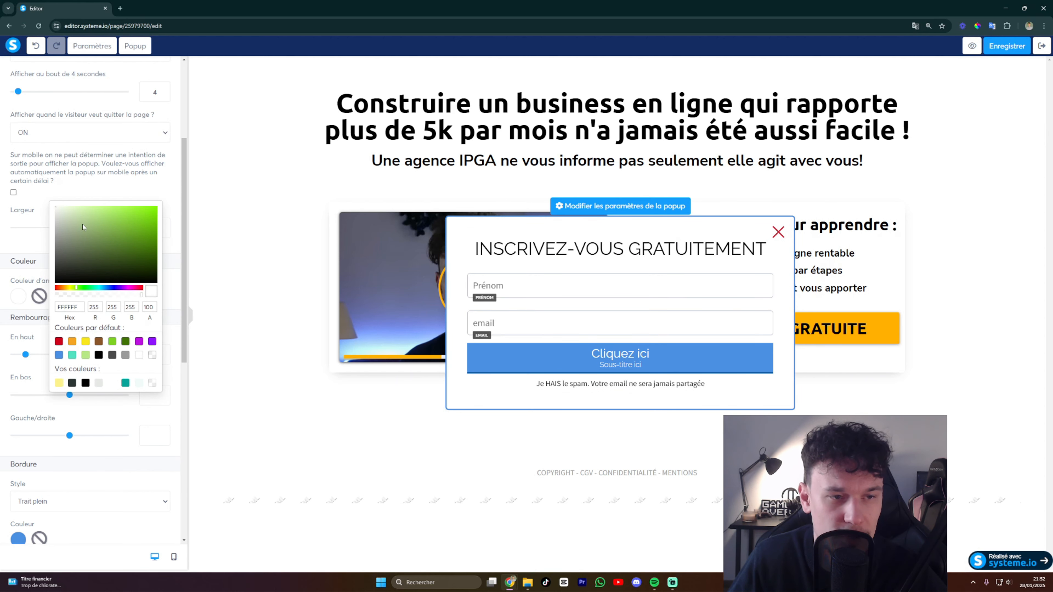
left_click(173, 286)
Set the popup's padding to 22 at the top, 31 at the bottom and 58 on the left and right
scroll(111, 300, "down", 3)
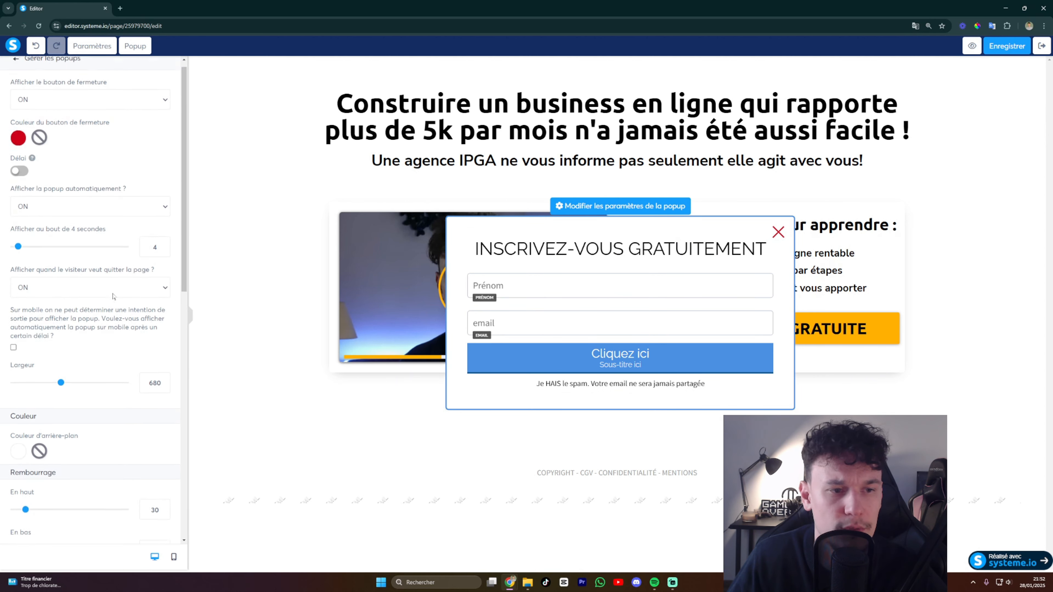
scroll(111, 299, "down", 3)
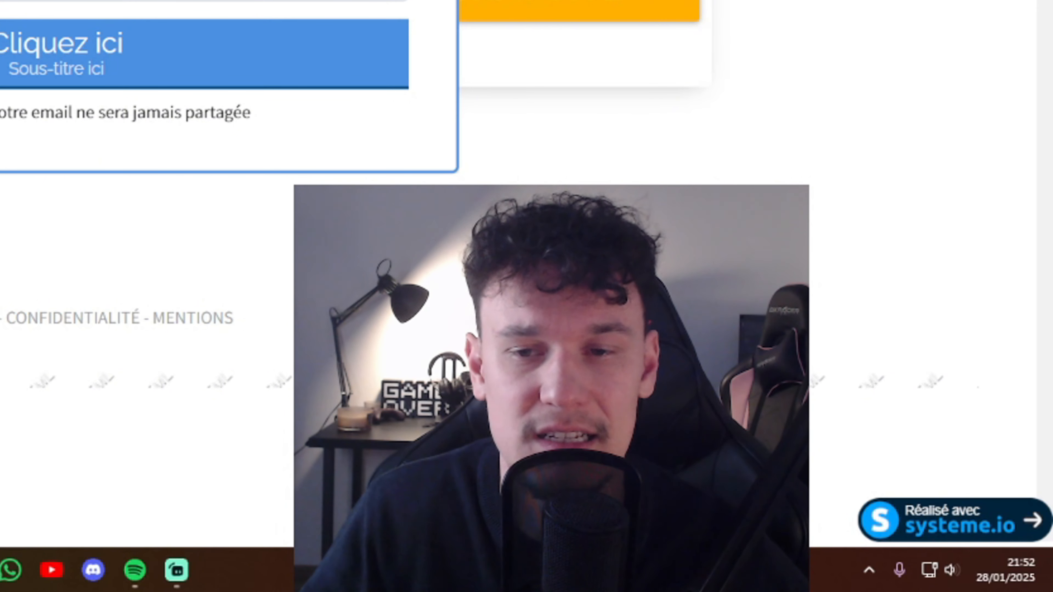
left_click_drag(71, 191, 31, 191)
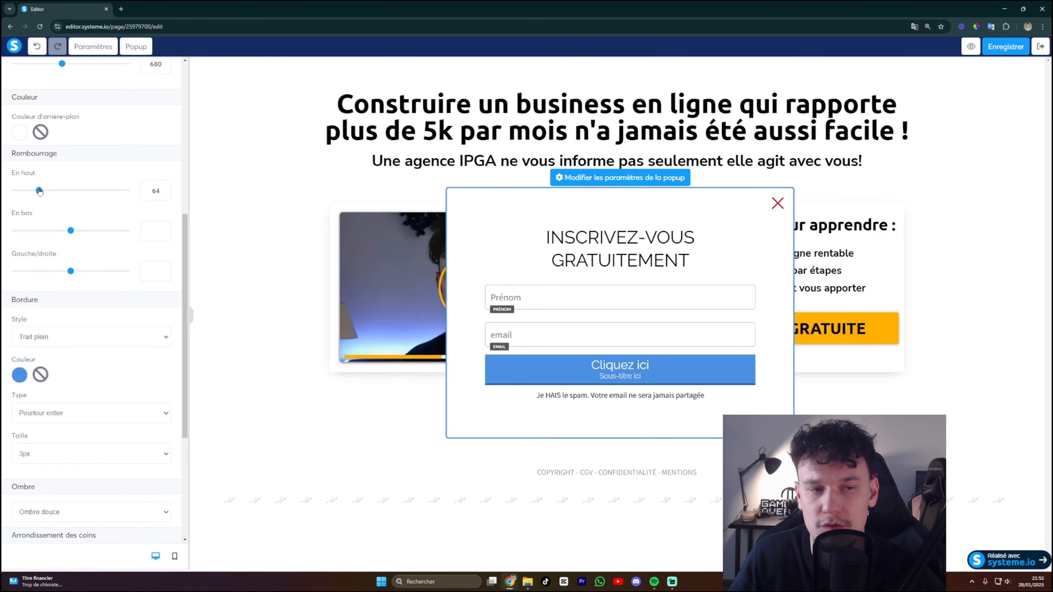
left_click_drag(70, 232, 51, 230)
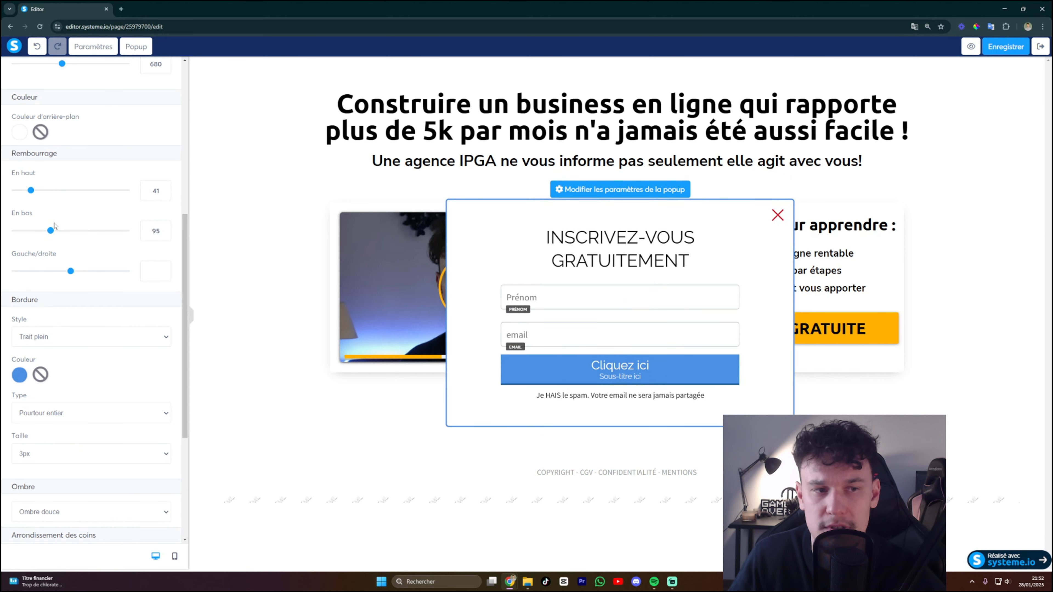
left_click_drag(65, 276, 33, 231)
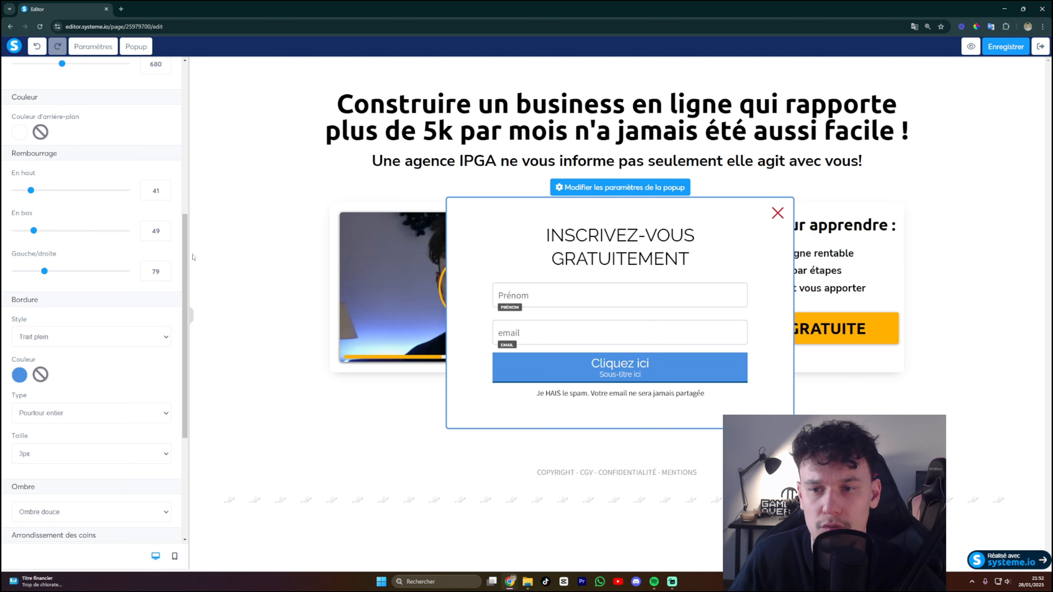
left_click_drag(30, 190, 24, 192)
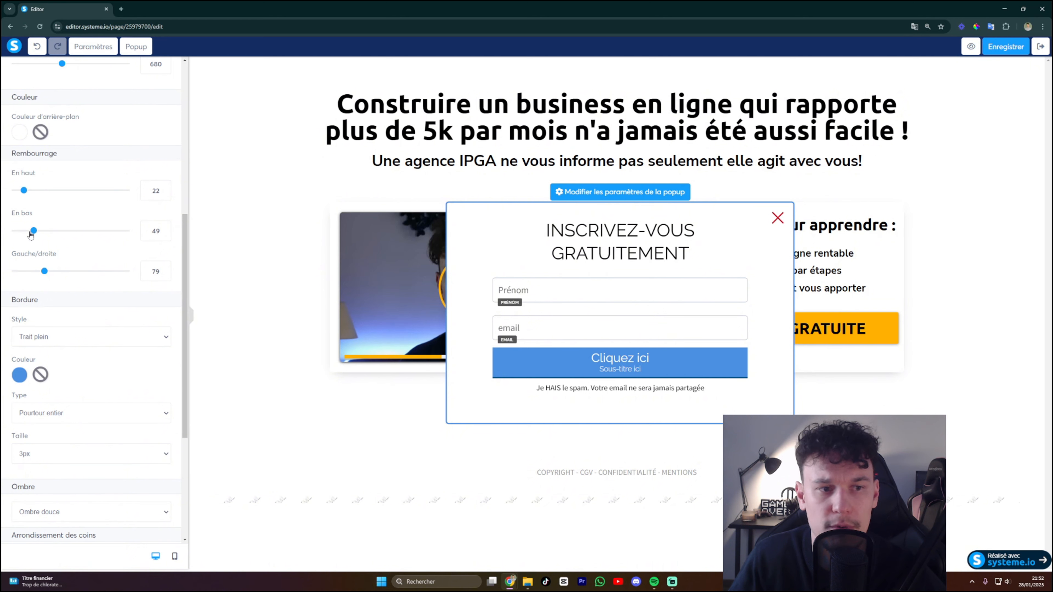
left_click_drag(31, 234, 24, 235)
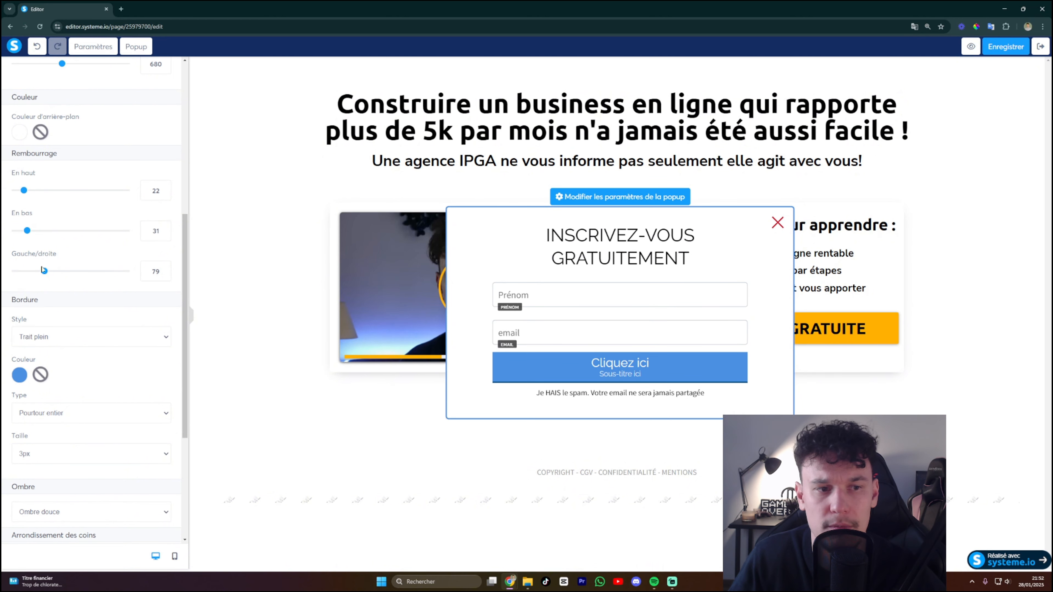
left_click_drag(43, 270, 38, 272)
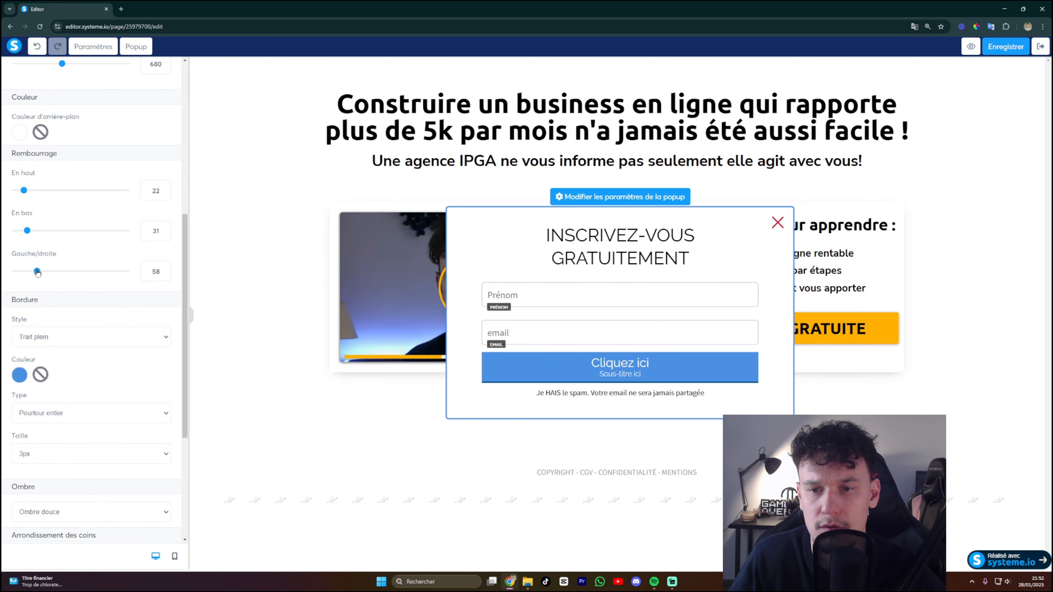
Try a dotted border style on the popup, and return the border style to "Trait plein"
scroll(118, 342, "down", 1)
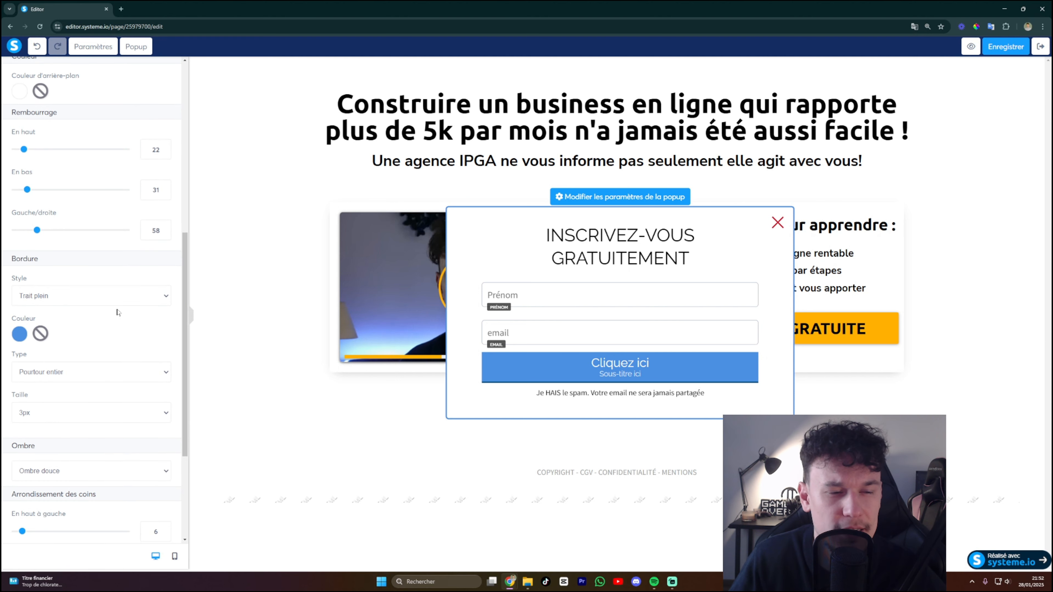
left_click_drag(119, 313, 107, 307)
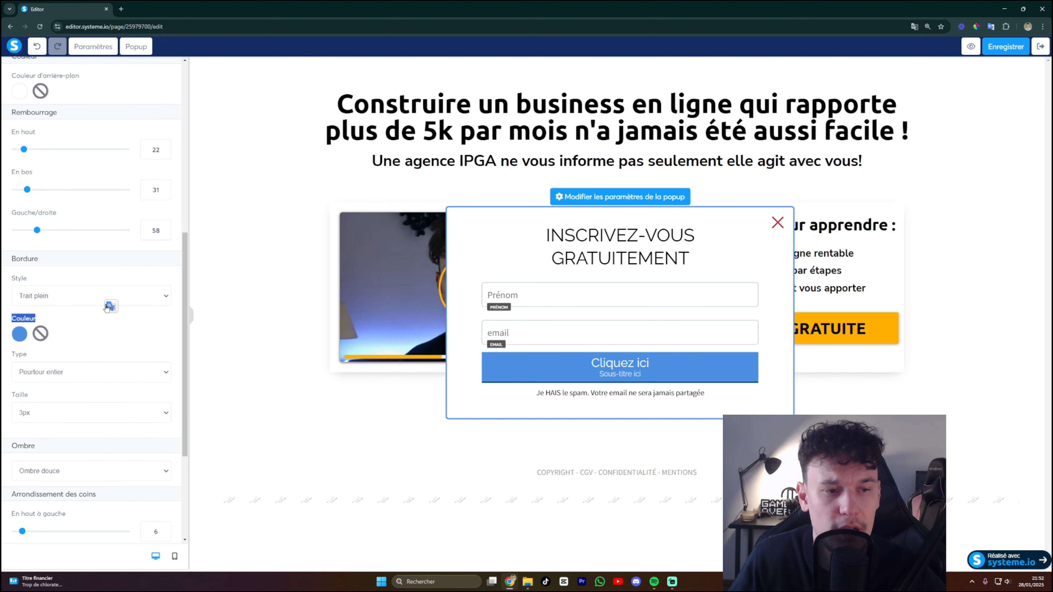
left_click(165, 298)
left_click(97, 327)
left_click(142, 302)
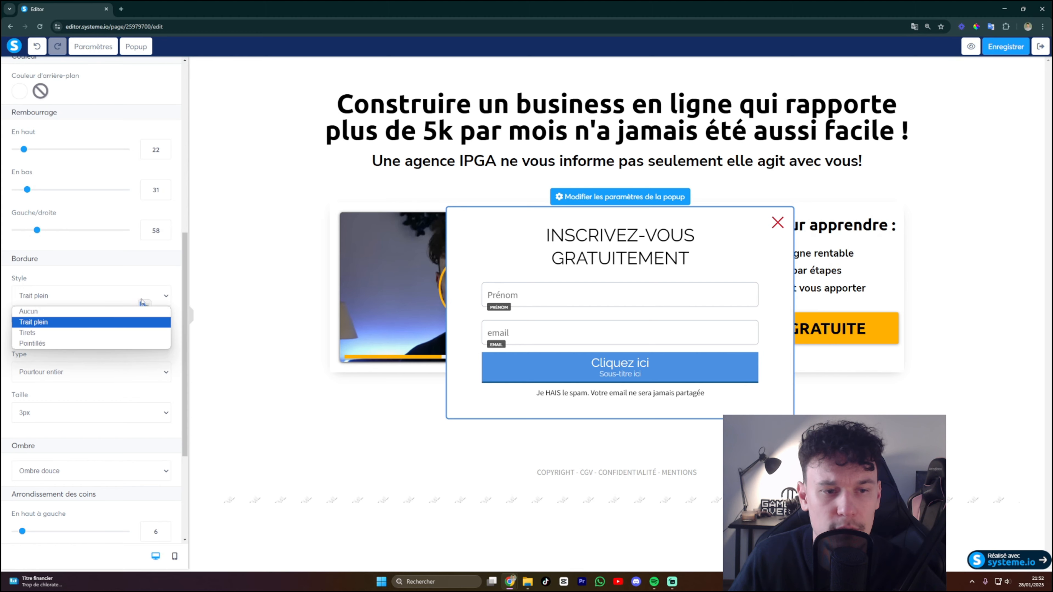
left_click(83, 332)
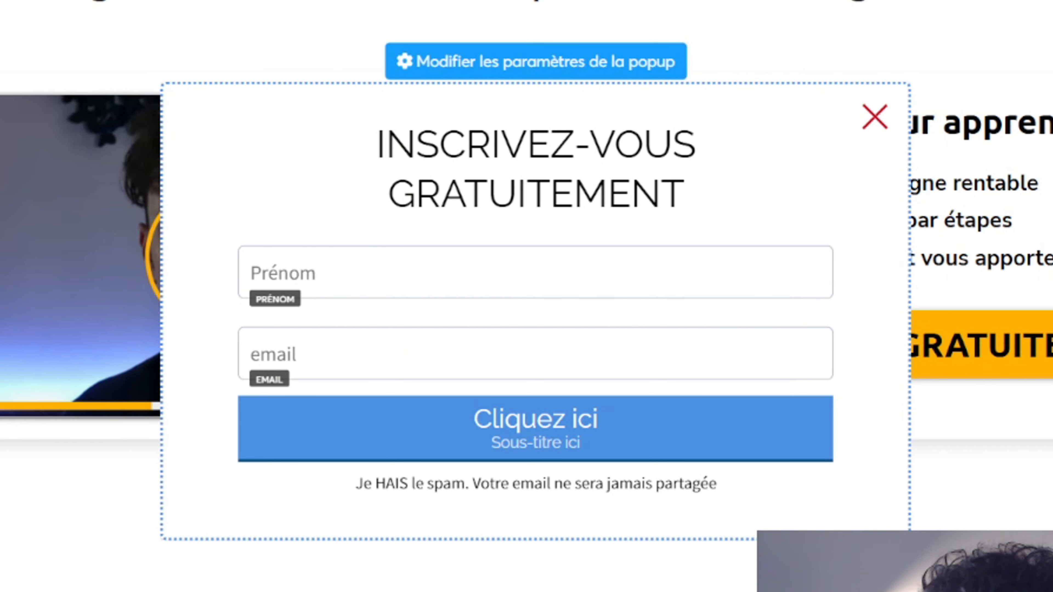
left_click(60, 322)
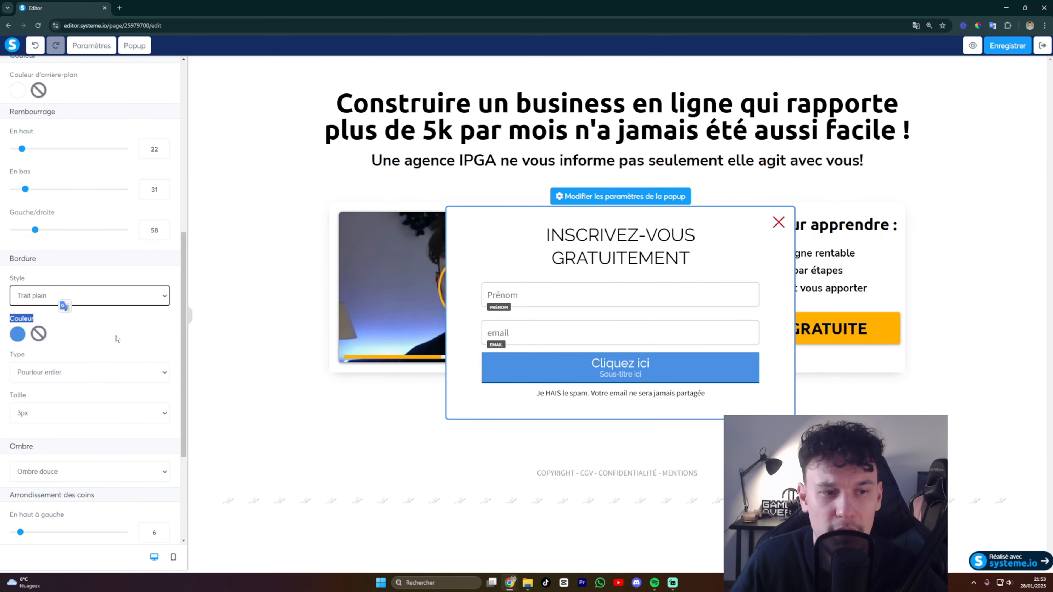
Set the popup's border color to black (000000)
left_click(19, 335)
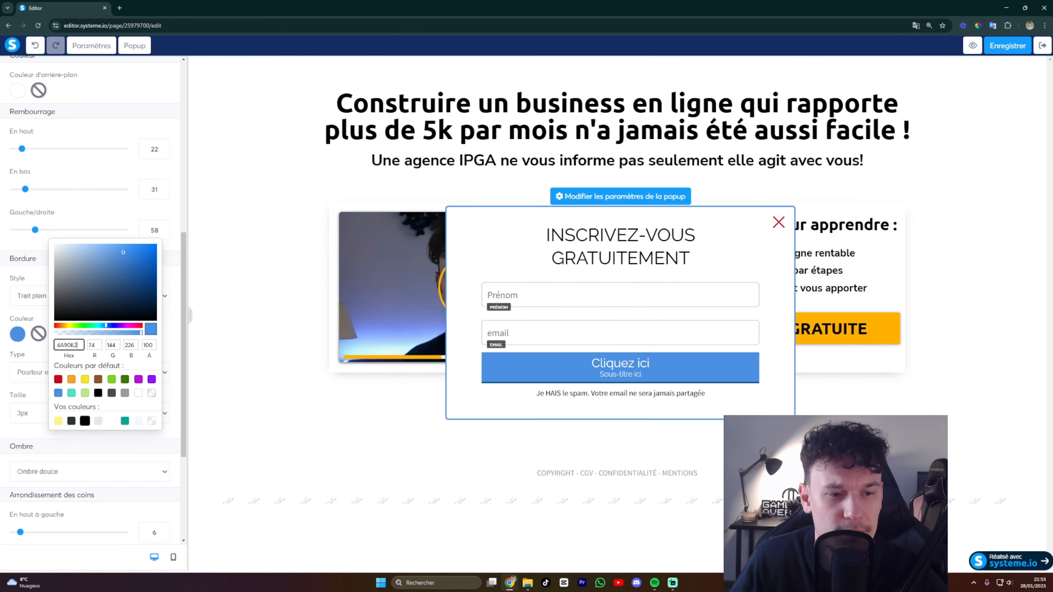
left_click(98, 393)
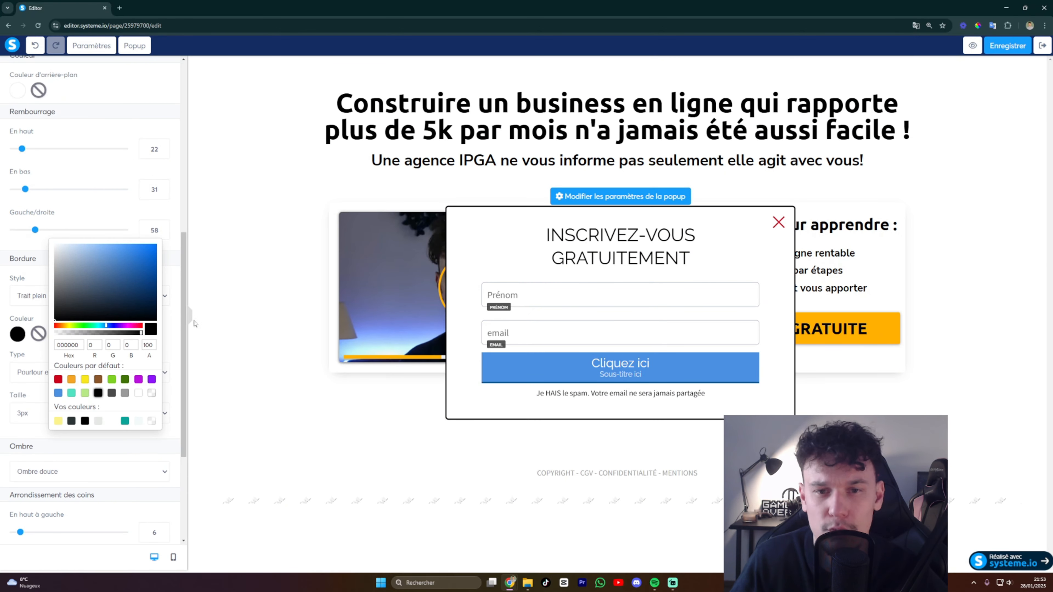
Set the popup's border color to grey and reopen the popup settings
left_click(125, 393)
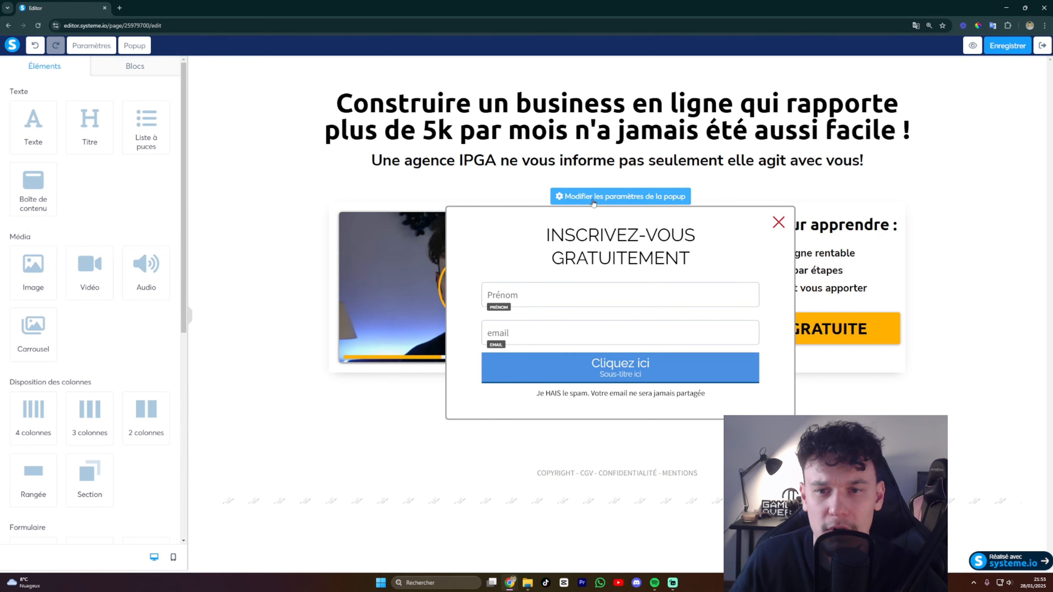
left_click(372, 289)
scroll(173, 384, "down", 4)
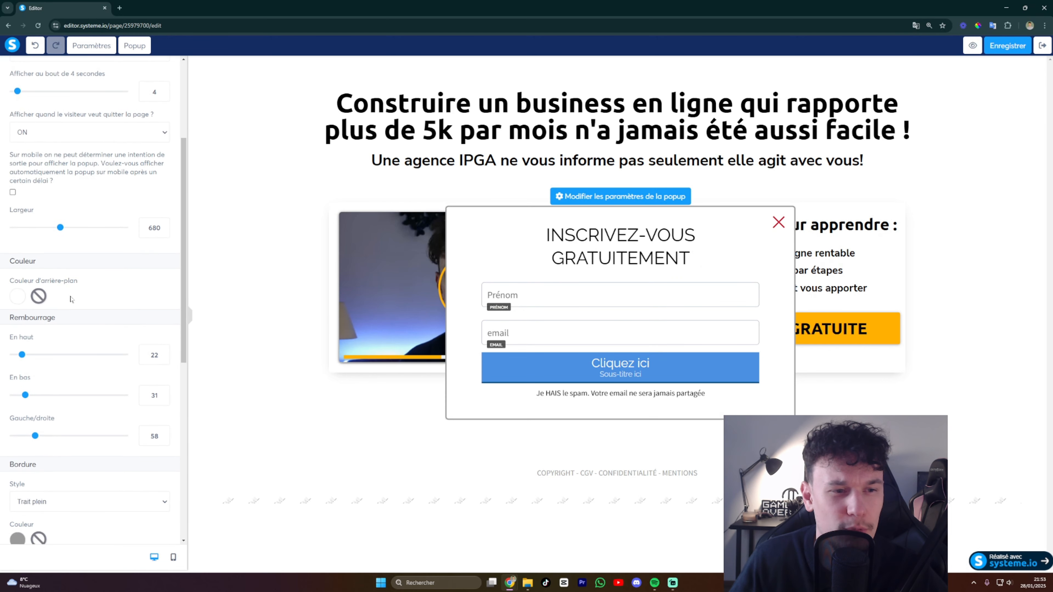
Try the popup border types "Bas seulement", "Haut seulement" and "Au-dessus et en bas", and return the type to "Pourtour entier"
scroll(83, 298, "down", 7)
left_click(59, 296)
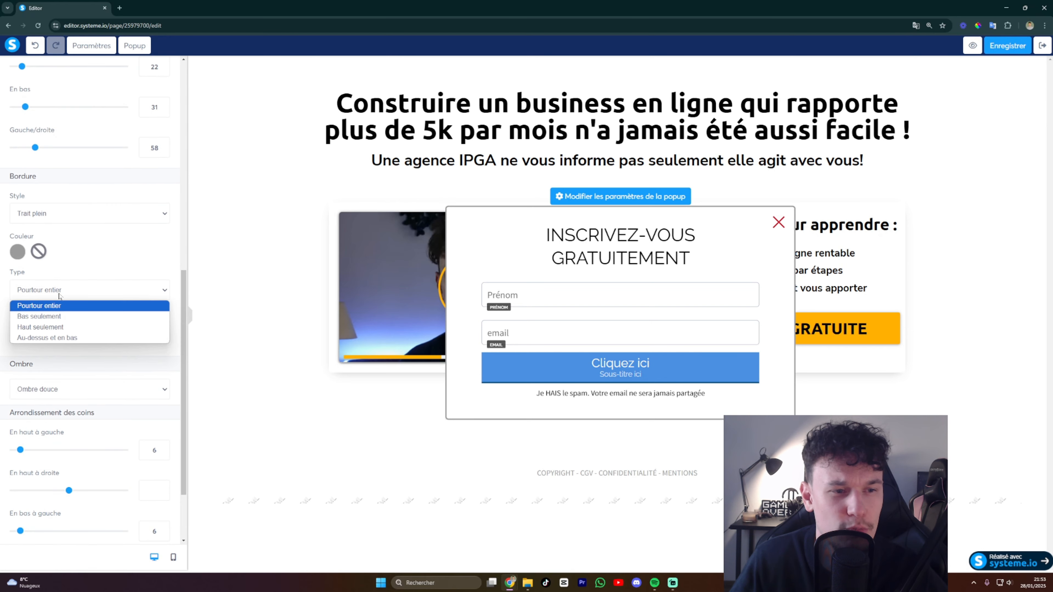
left_click(54, 317)
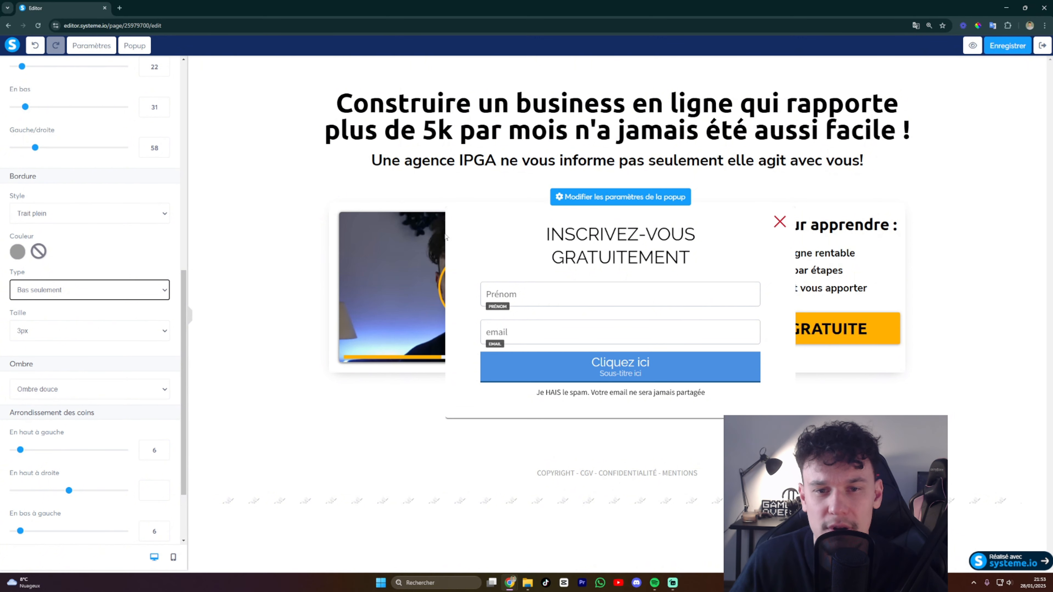
left_click(64, 293)
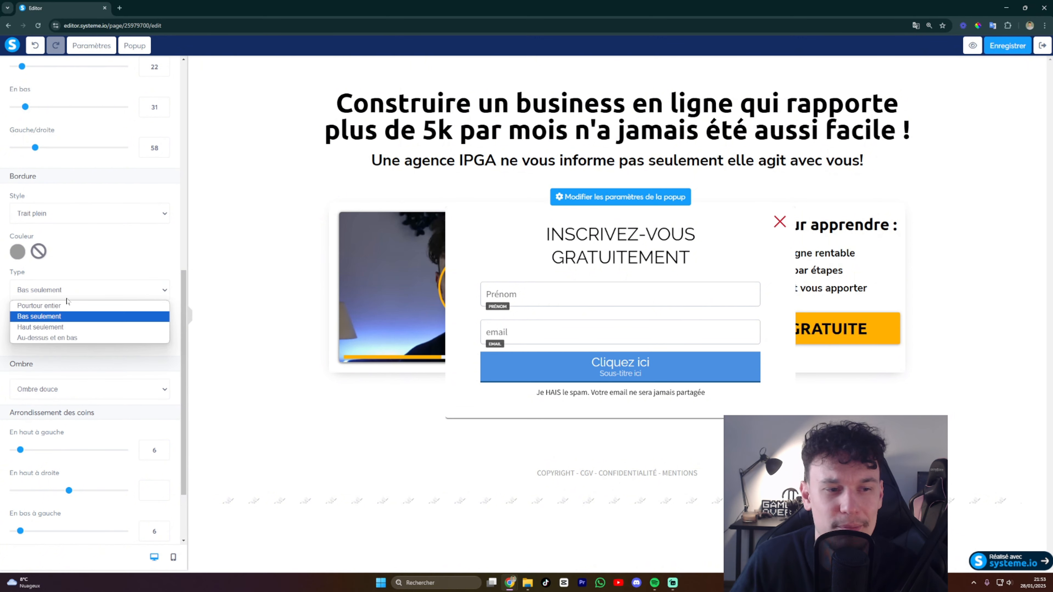
left_click(67, 327)
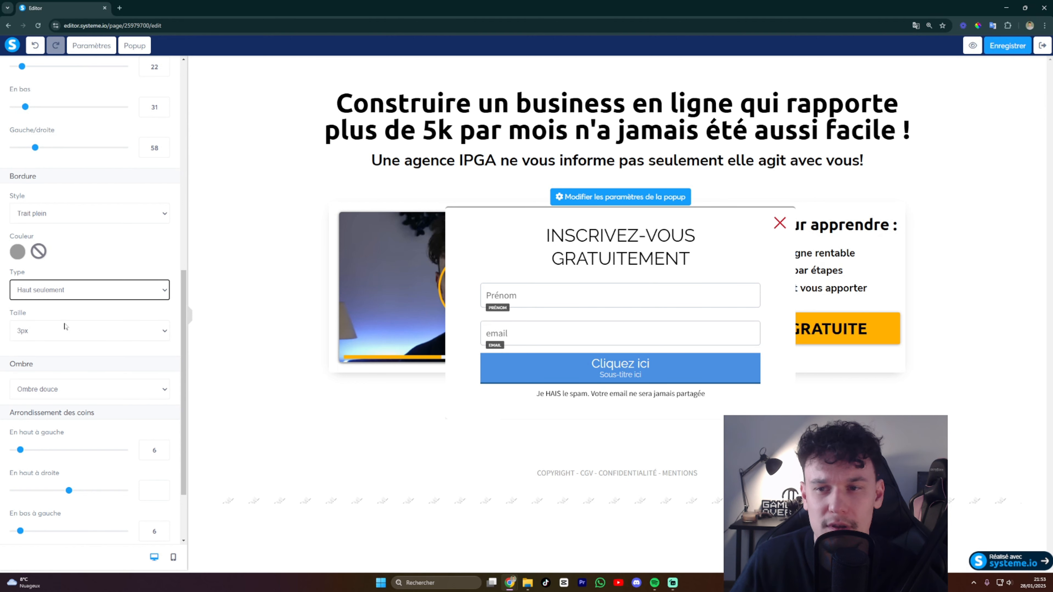
left_click(94, 291)
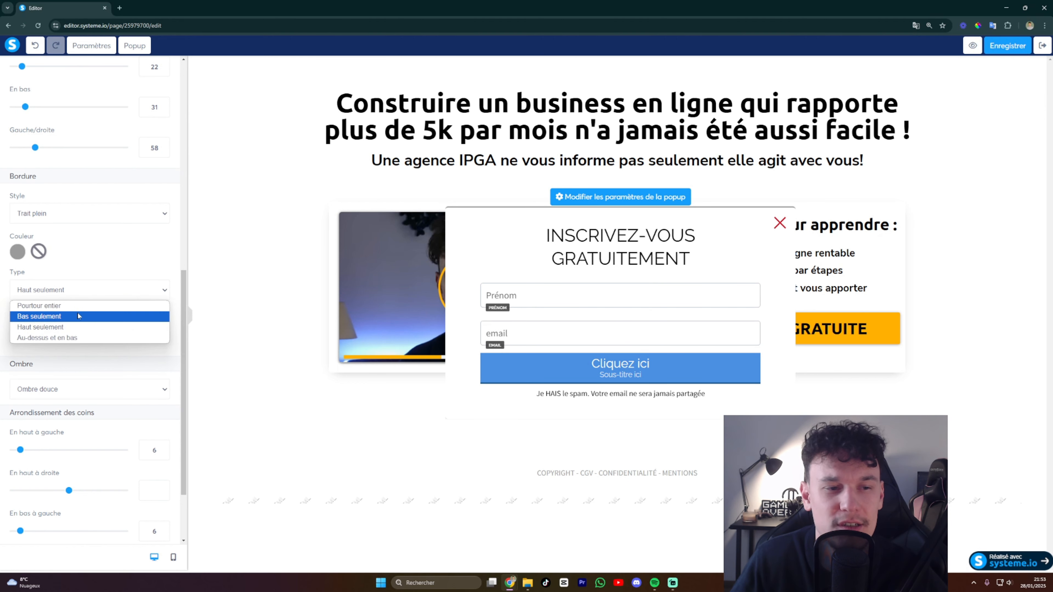
left_click(75, 307)
left_click(107, 298)
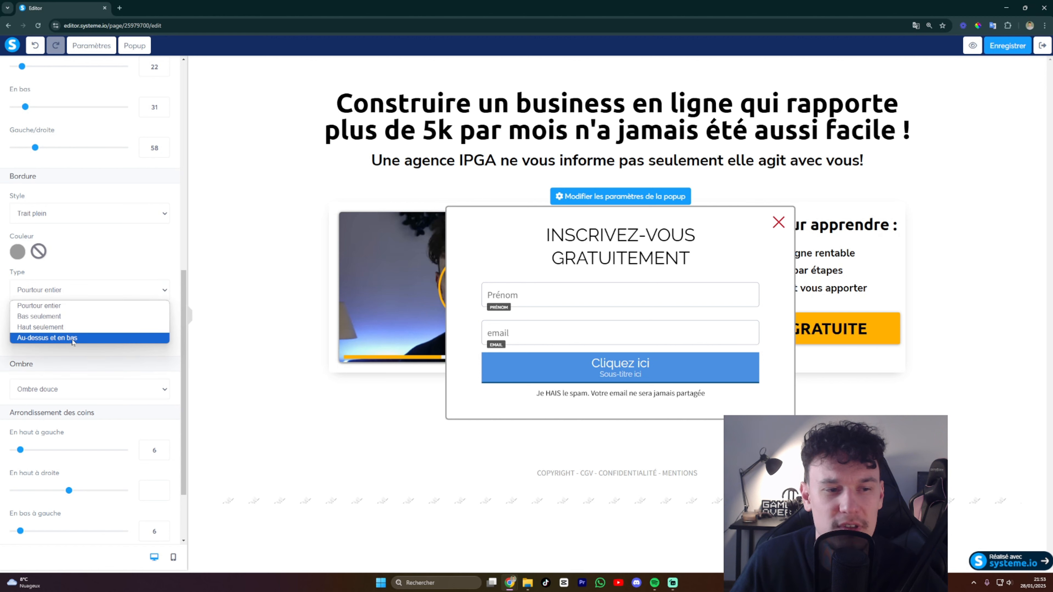
left_click(70, 340)
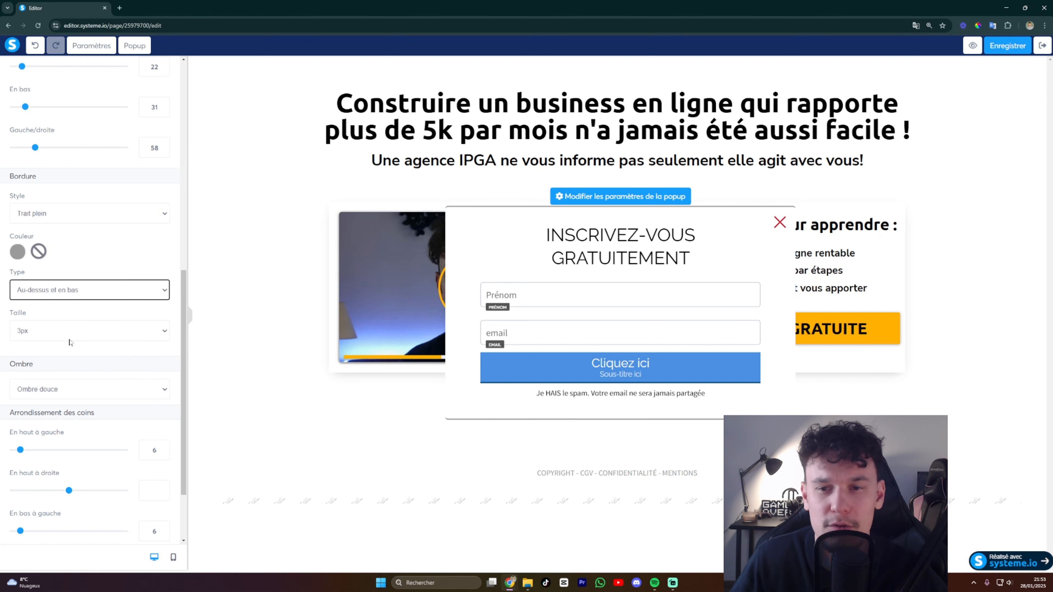
left_click(89, 292)
left_click(62, 308)
Try popup border sizes of 10px and 5px, and return the border size to 3px
left_click(65, 331)
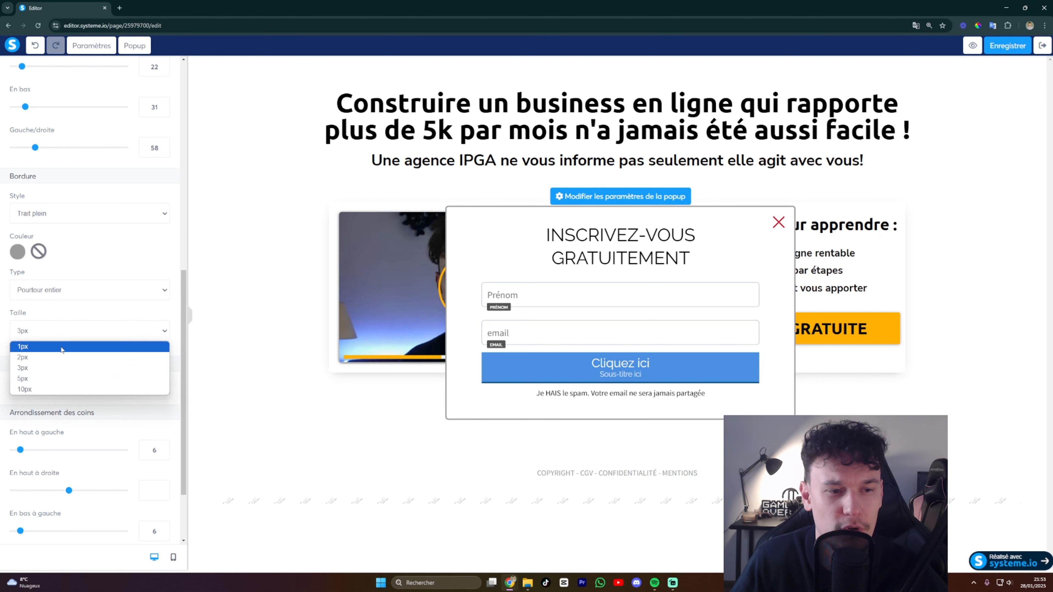
left_click(63, 389)
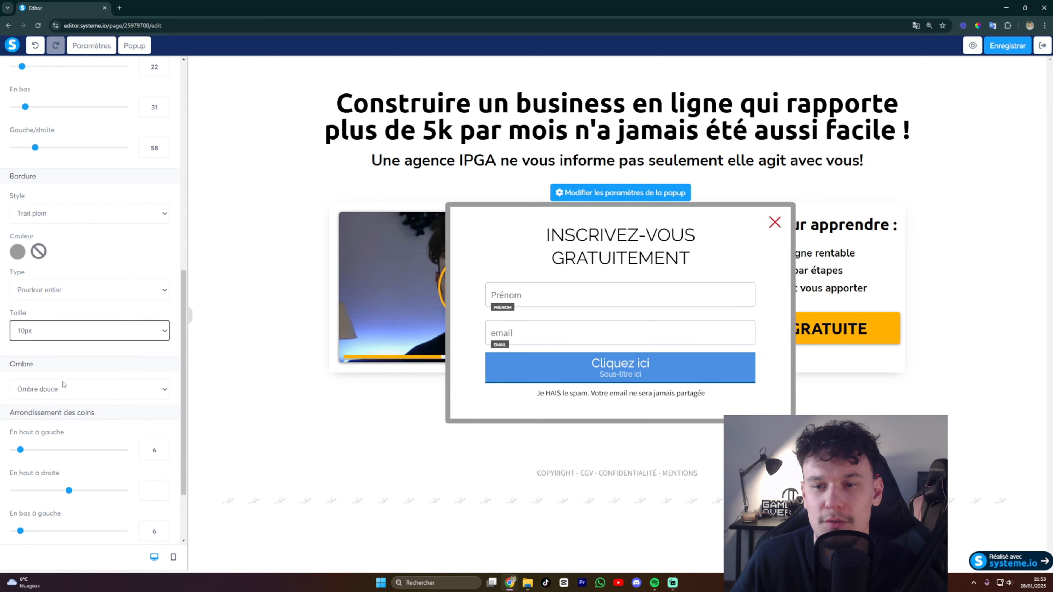
left_click(67, 336)
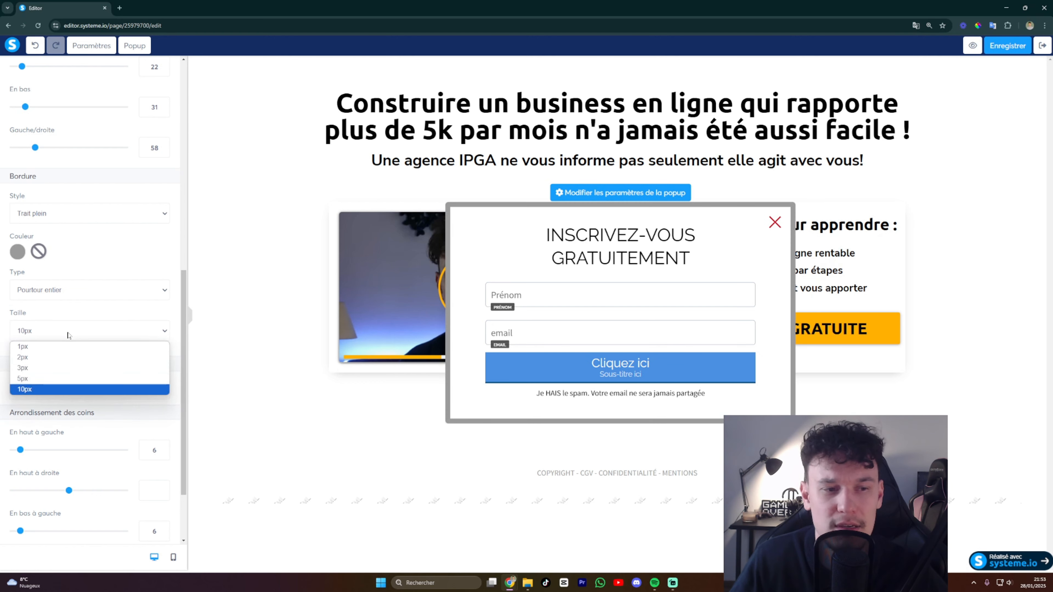
left_click(57, 379)
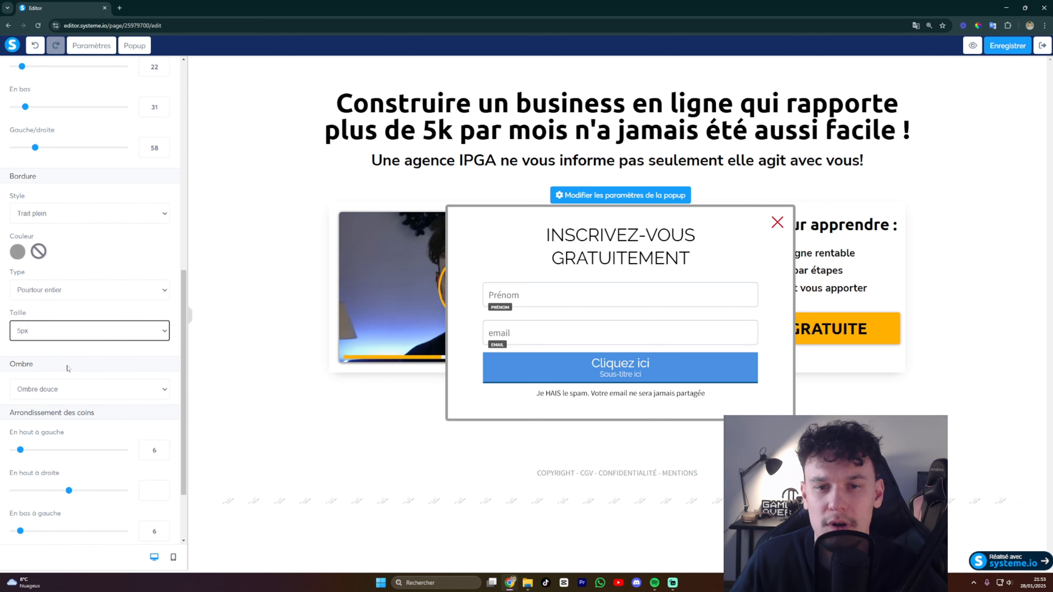
left_click(94, 337)
left_click(66, 365)
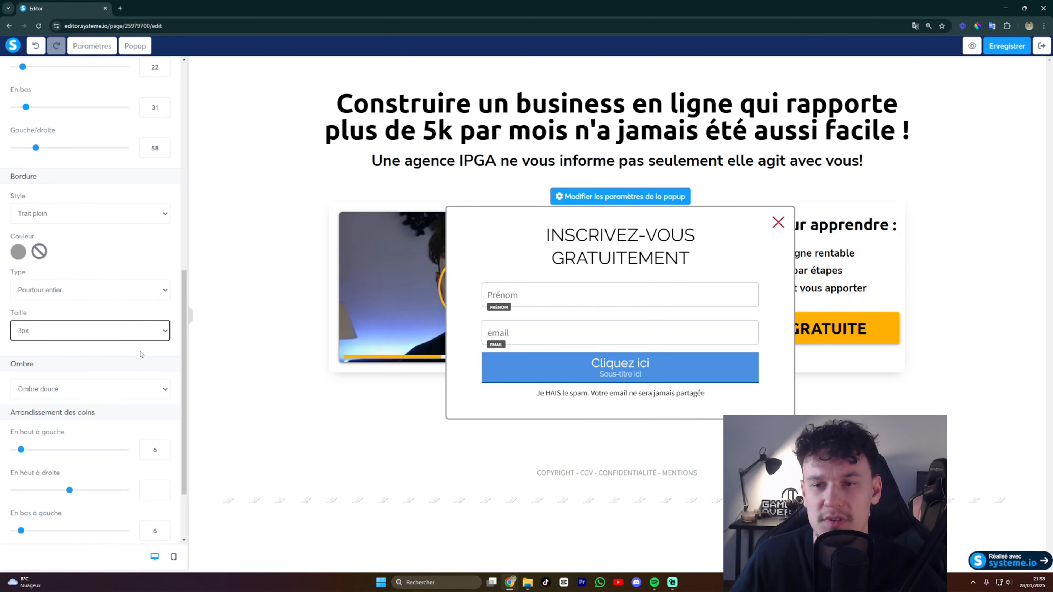
Try the "Ombre floue" and "Foncé avec soulignement" shadows on the popup, and set its shadow to "Ombre intérieure moyenne"
scroll(86, 392, "down", 1)
left_click(92, 349)
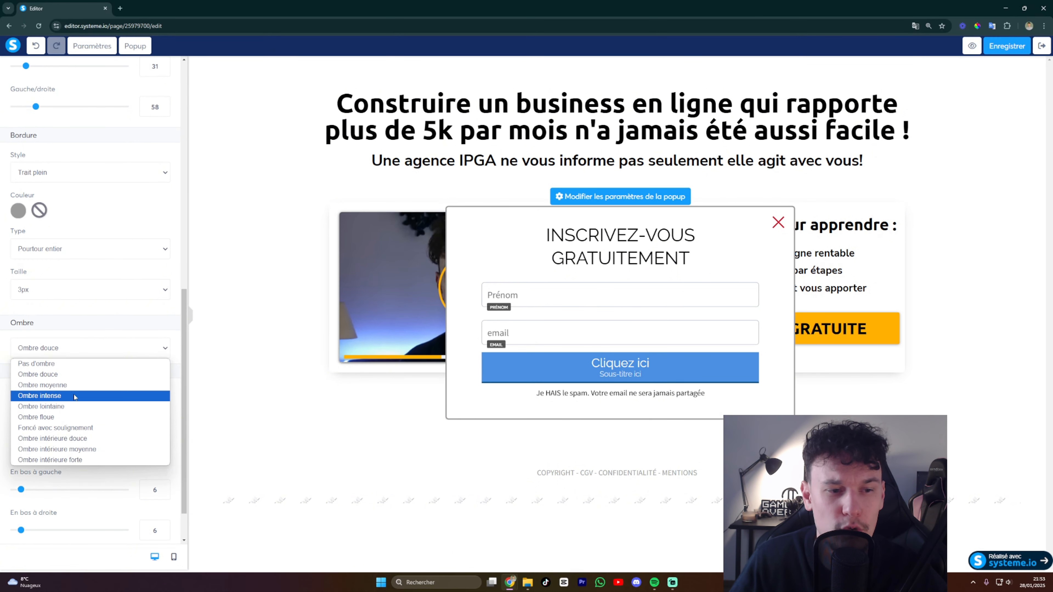
left_click(74, 416)
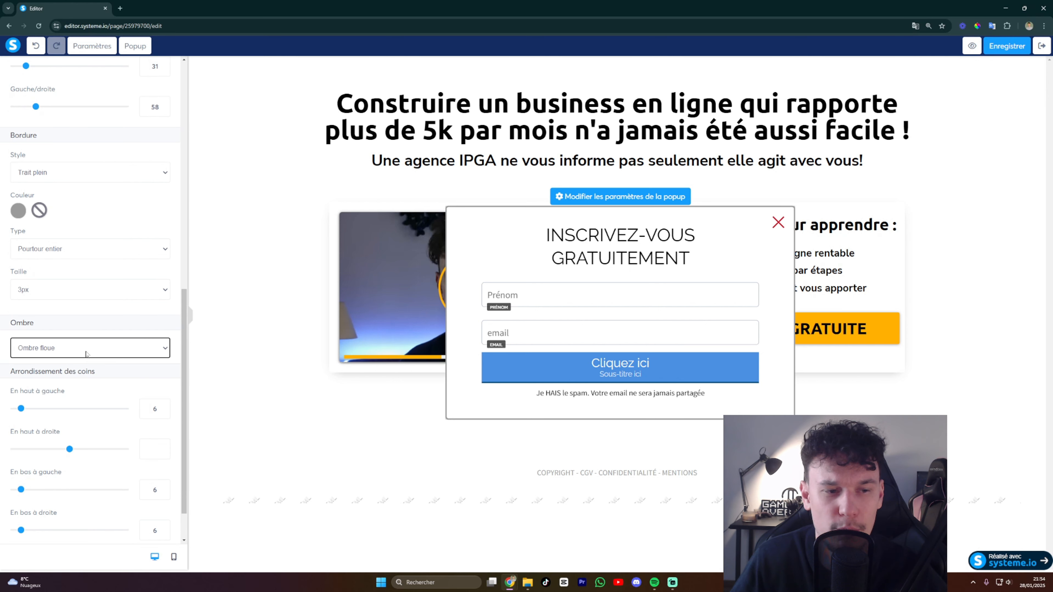
left_click(86, 351)
left_click(69, 428)
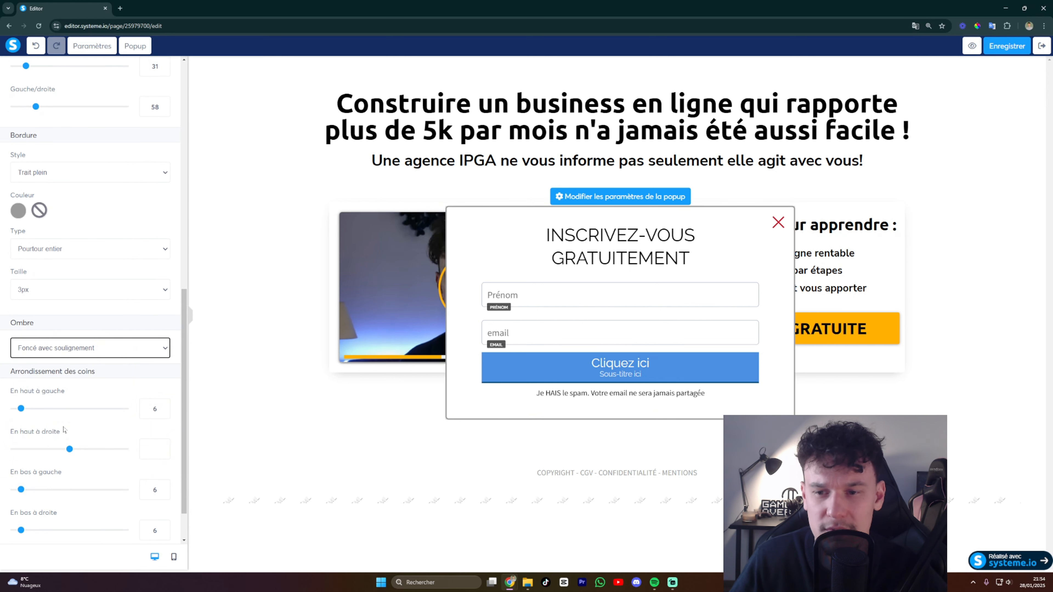
left_click(70, 350)
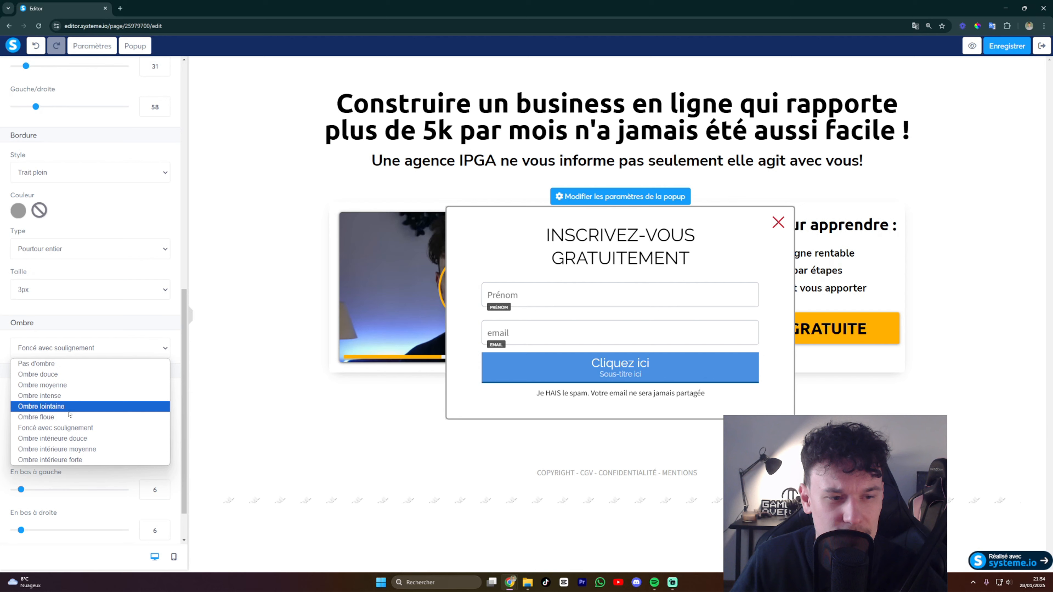
left_click(68, 438)
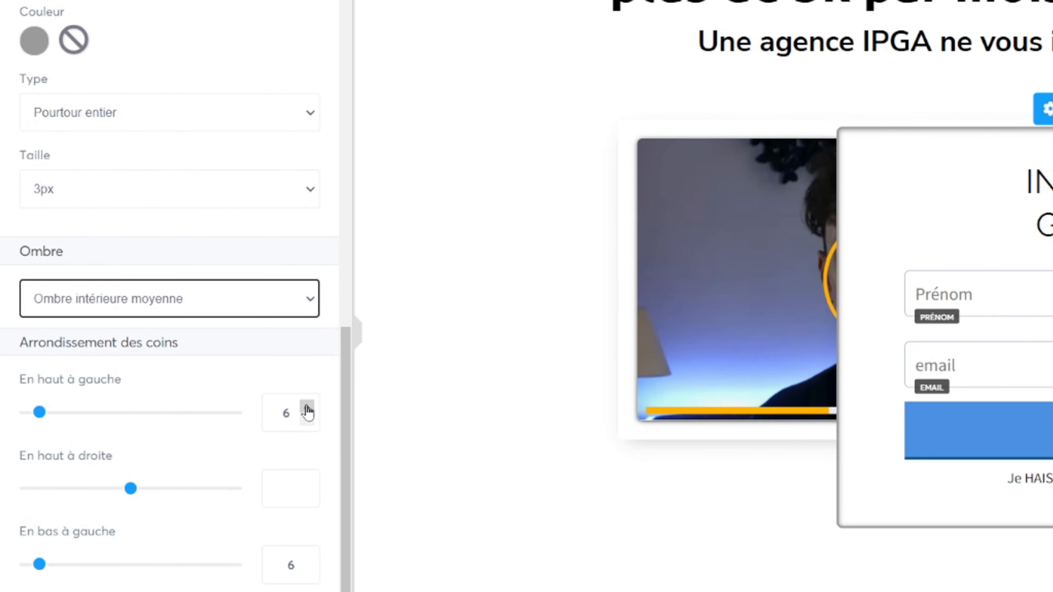
Set the rounding of all four popup corners to 15
left_click(306, 408)
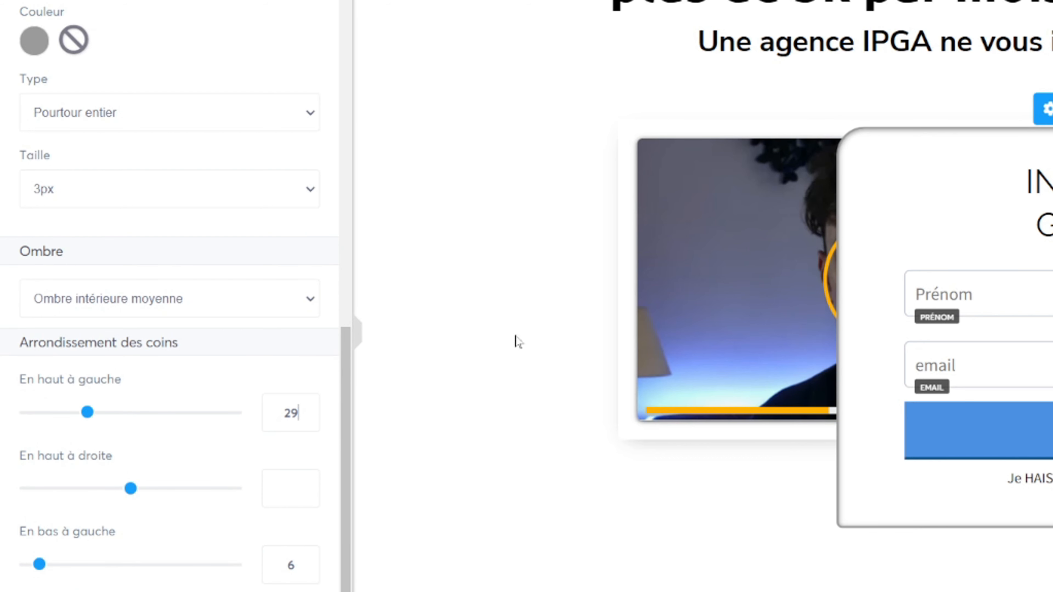
left_click(307, 419)
left_click(307, 420)
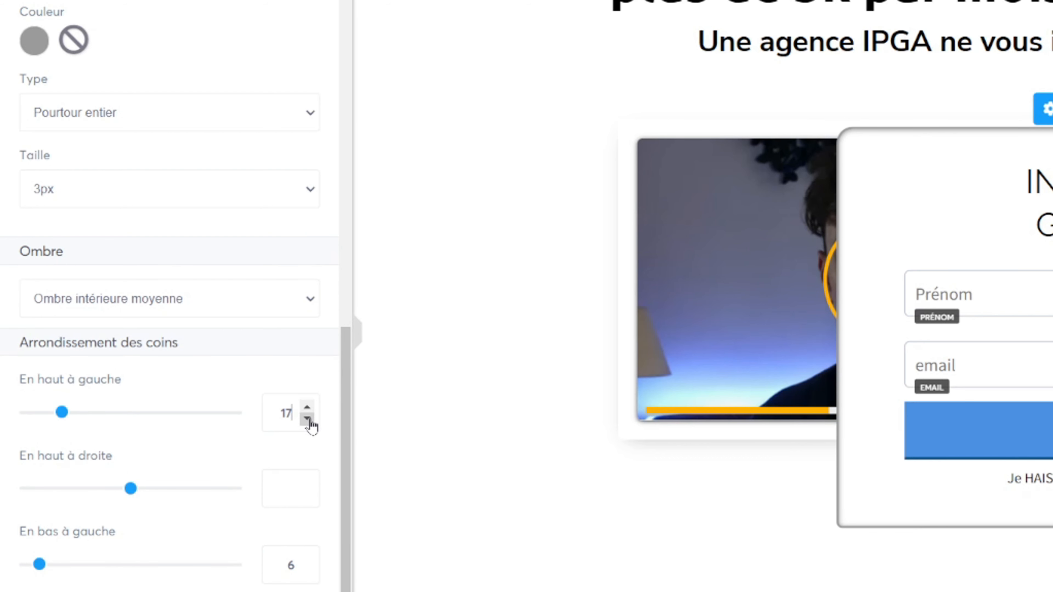
left_click(307, 419)
left_click(307, 419)
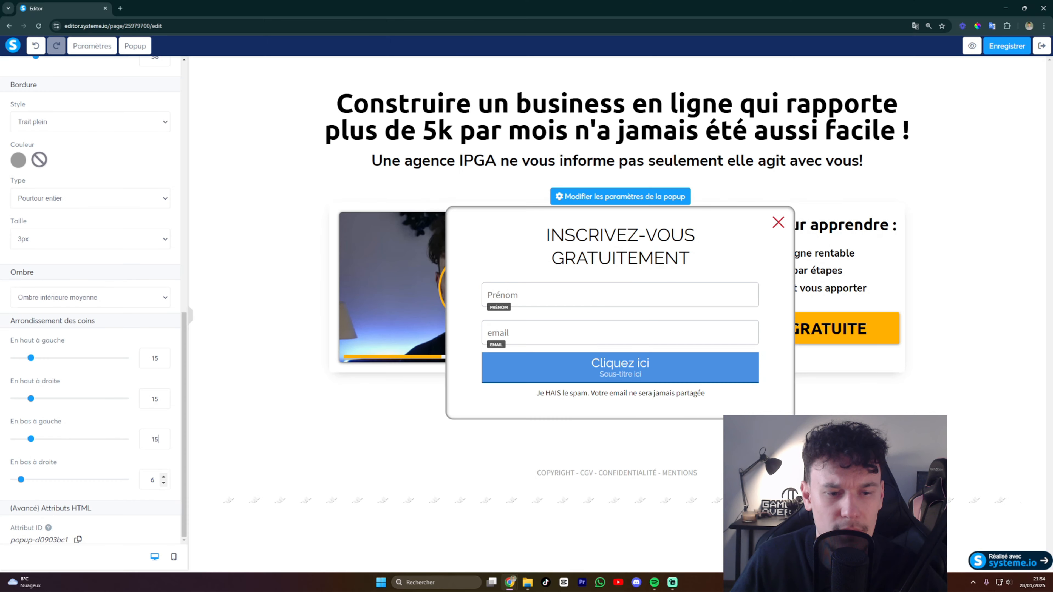
left_click(164, 478)
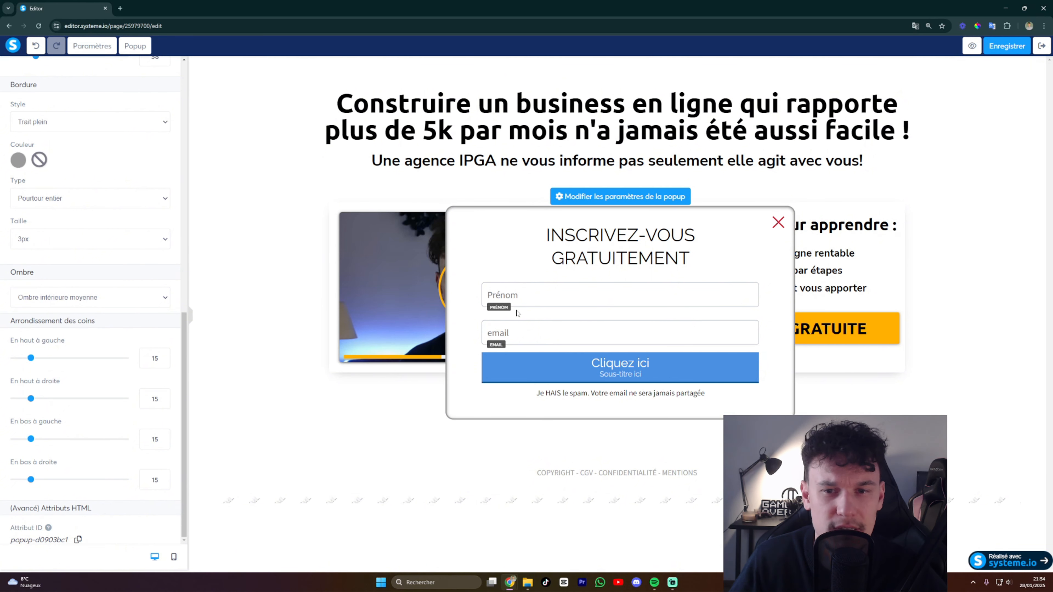
Try Open Sans and Montserrat on the popup heading "INSCRIVEZ-VOUS GRATUITEMENT", and set its Google font to Oswald
left_click(636, 249)
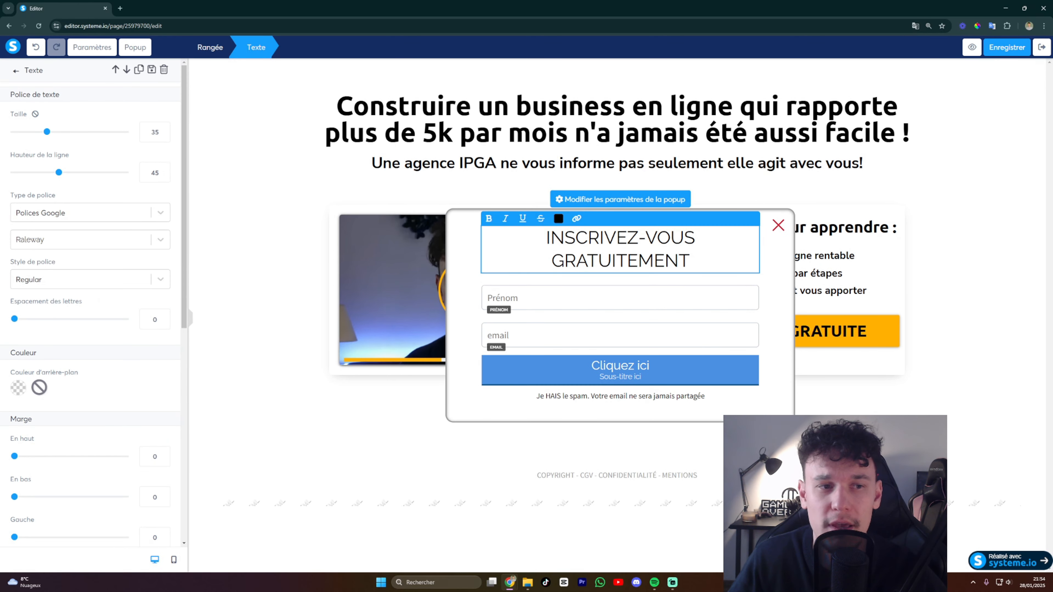
left_click_drag(547, 235, 699, 262)
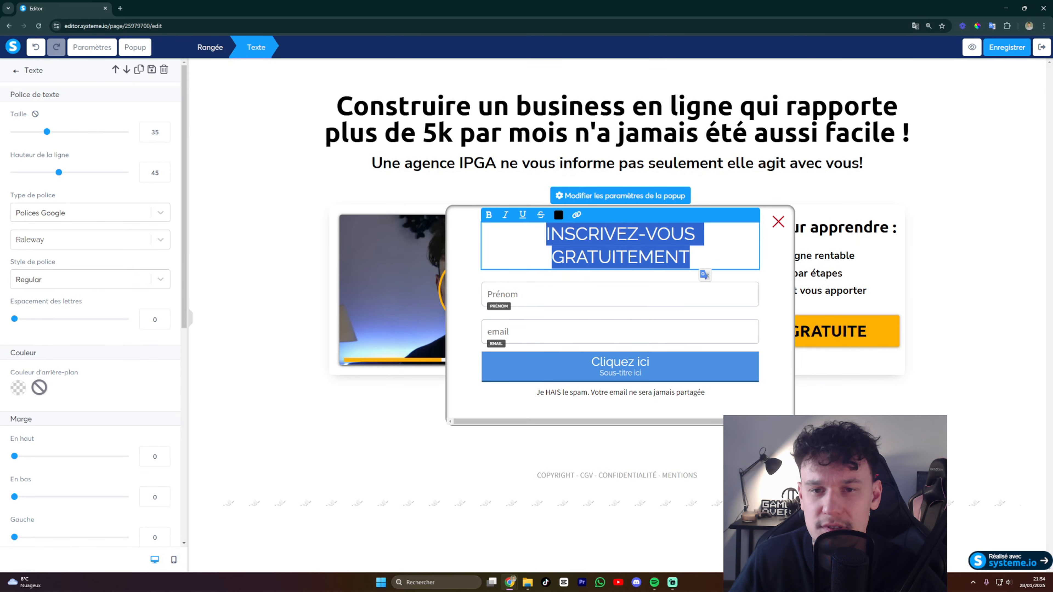
left_click(692, 258)
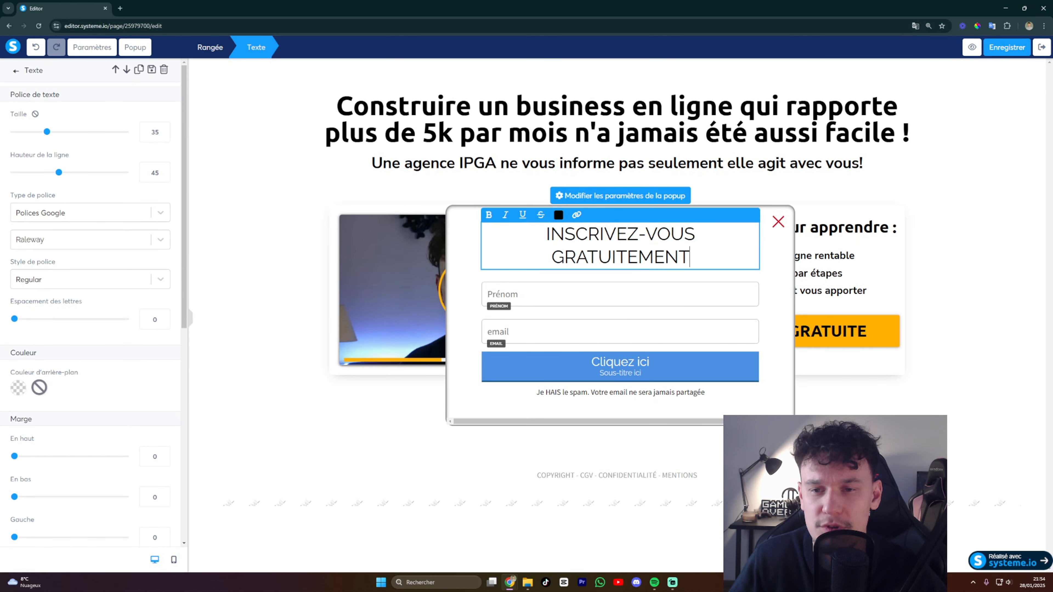
left_click(61, 222)
left_click(63, 224)
left_click(61, 245)
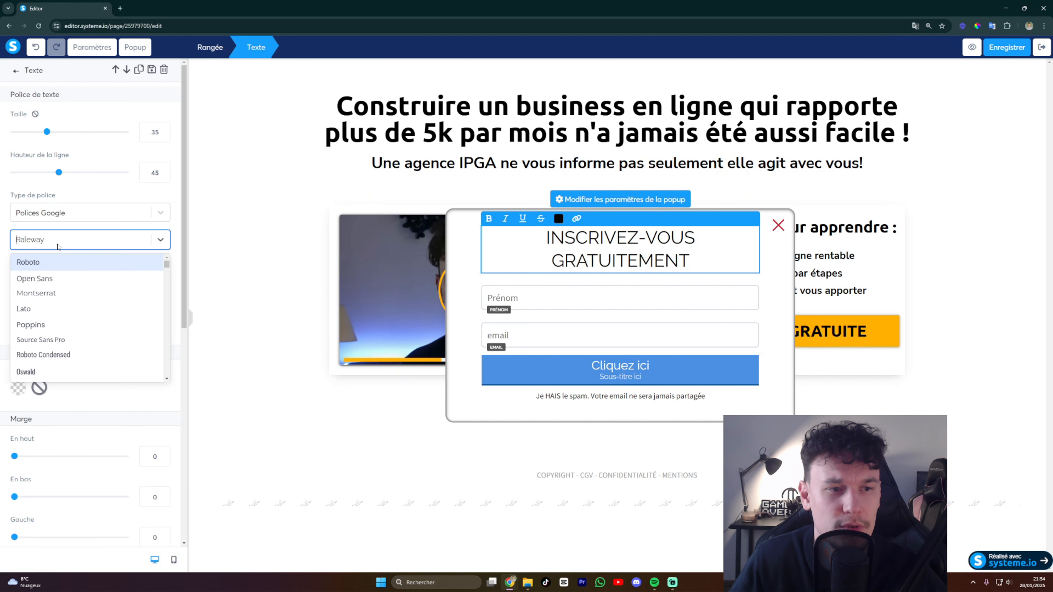
left_click(58, 281)
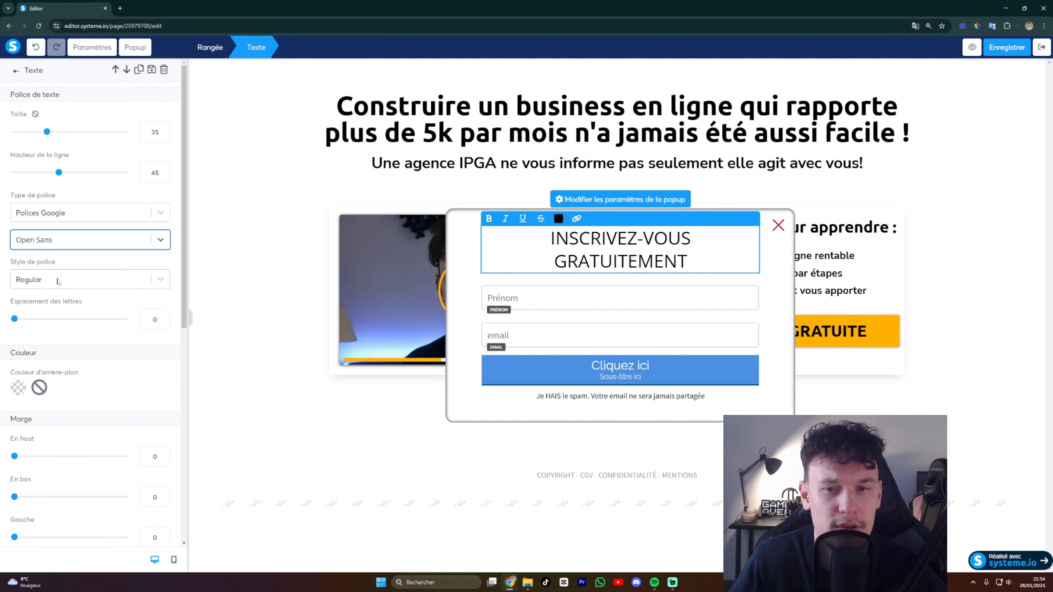
left_click(102, 240)
left_click(62, 294)
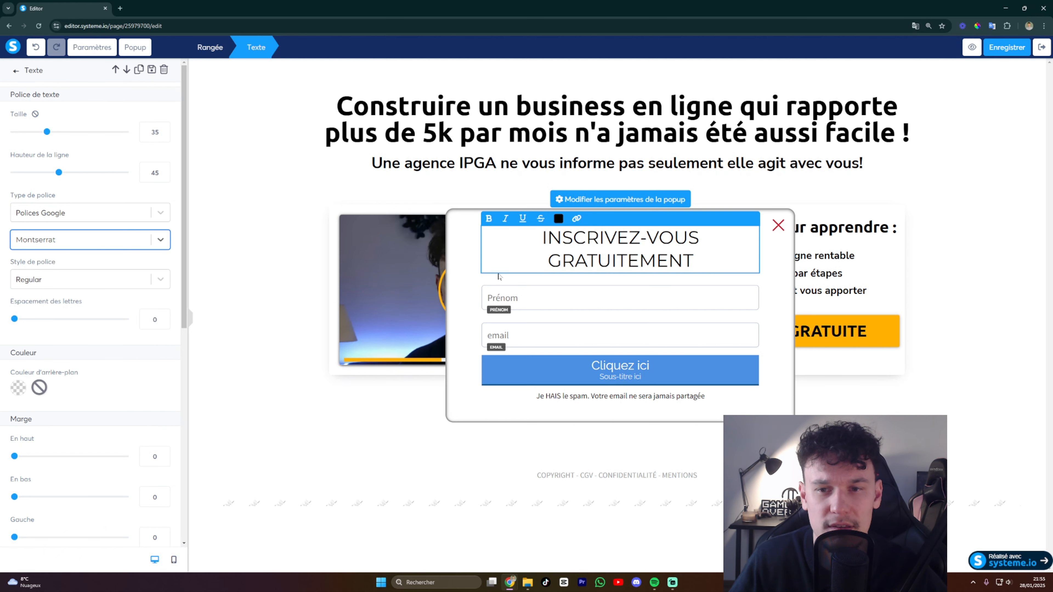
left_click(66, 240)
scroll(62, 332, "down", 2)
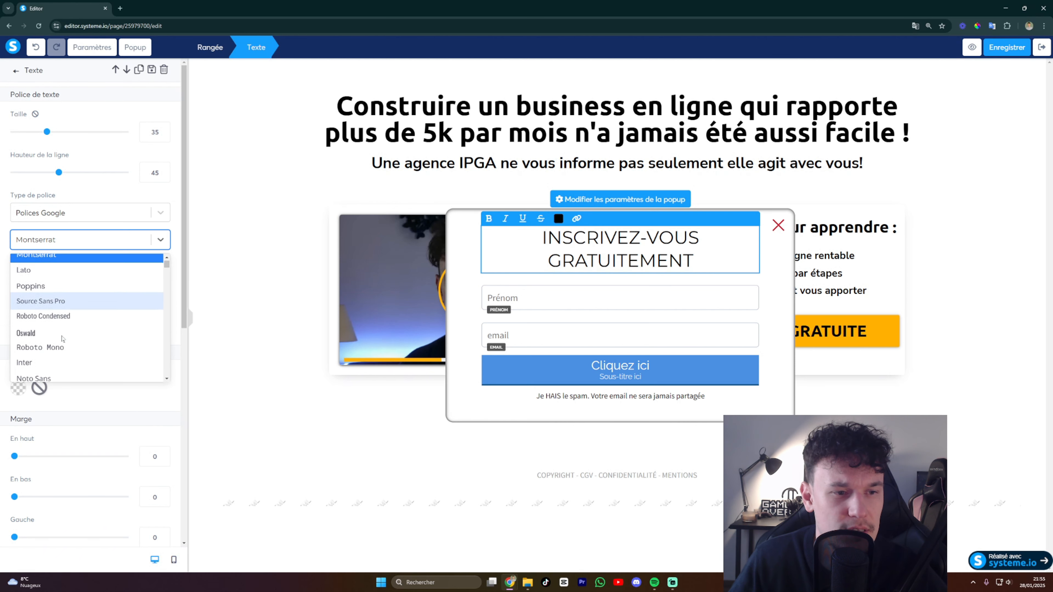
left_click(26, 331)
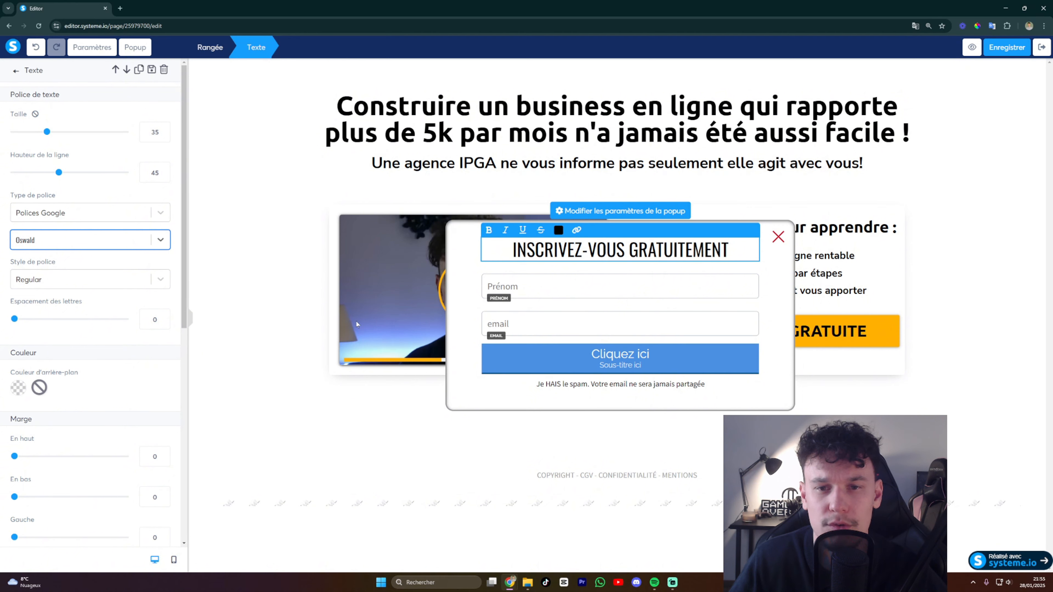
Set the popup heading's font style to Bold 700 and deselect the heading
left_click(139, 271)
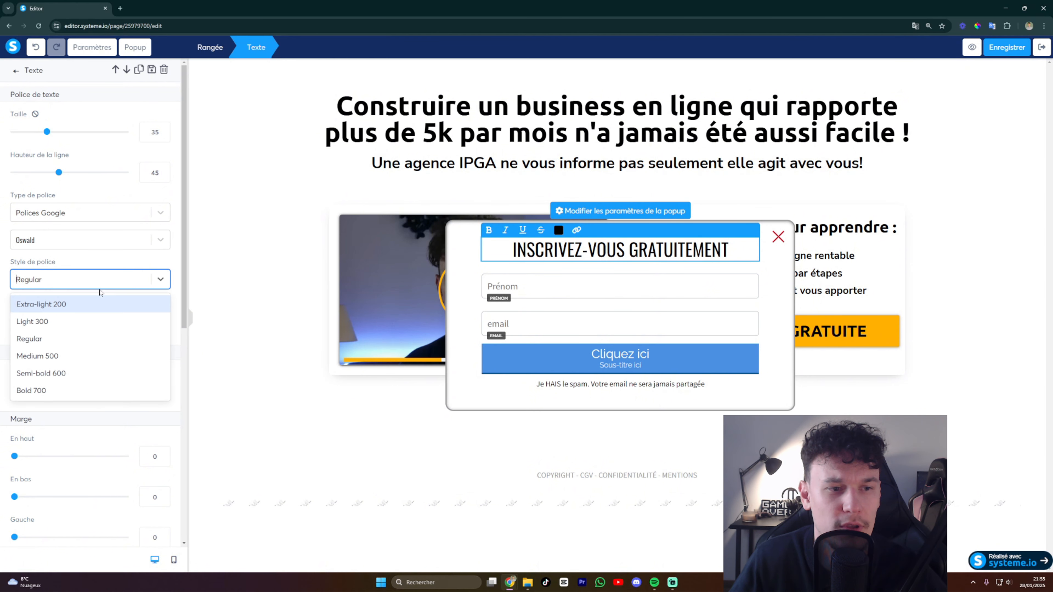
left_click(45, 393)
left_click(206, 289)
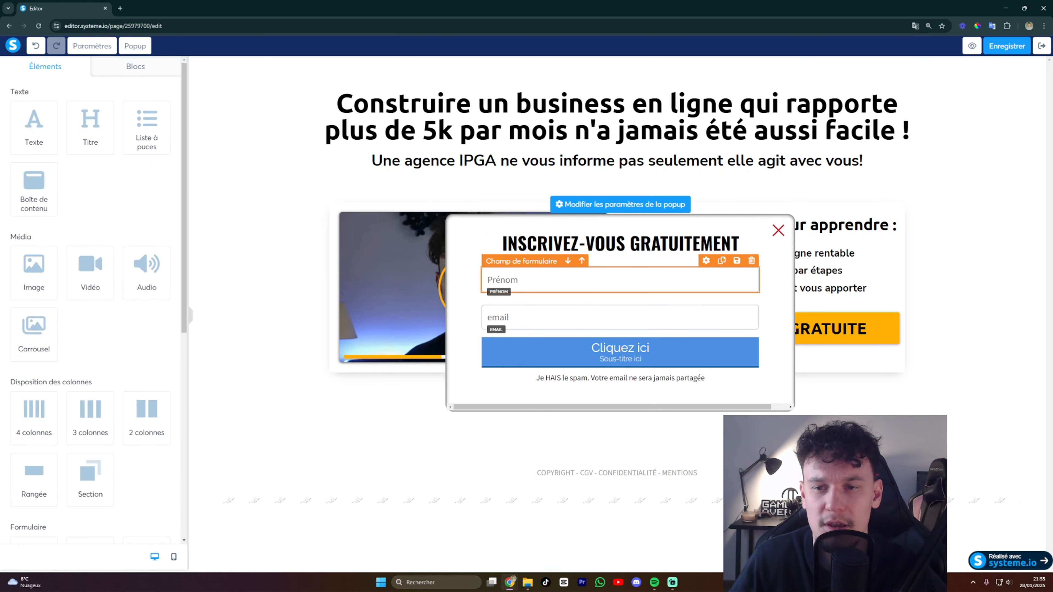
Close the popup list and return to editing the page
left_click(613, 367)
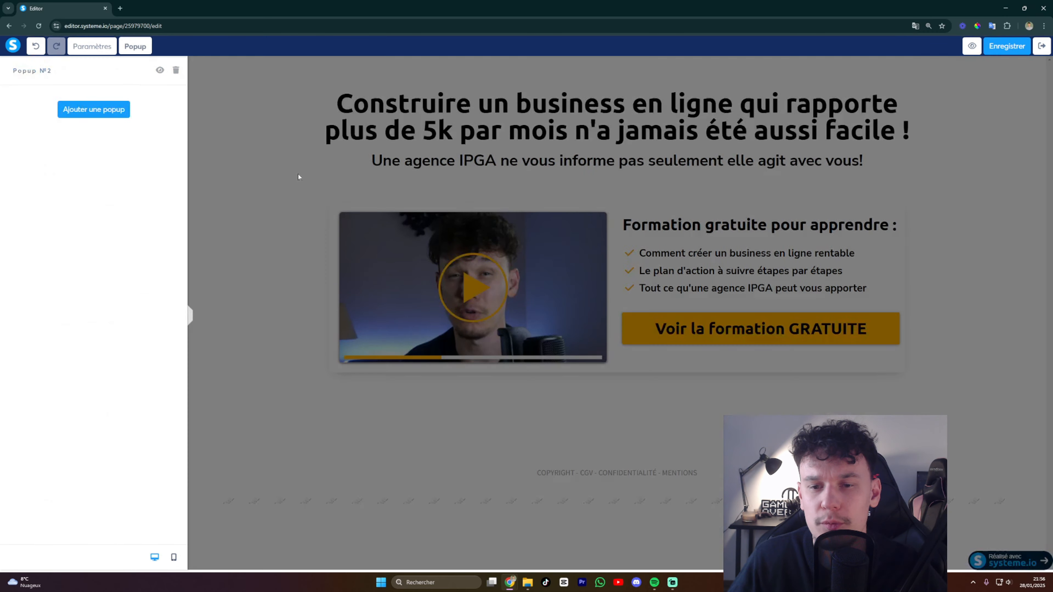
left_click(440, 235)
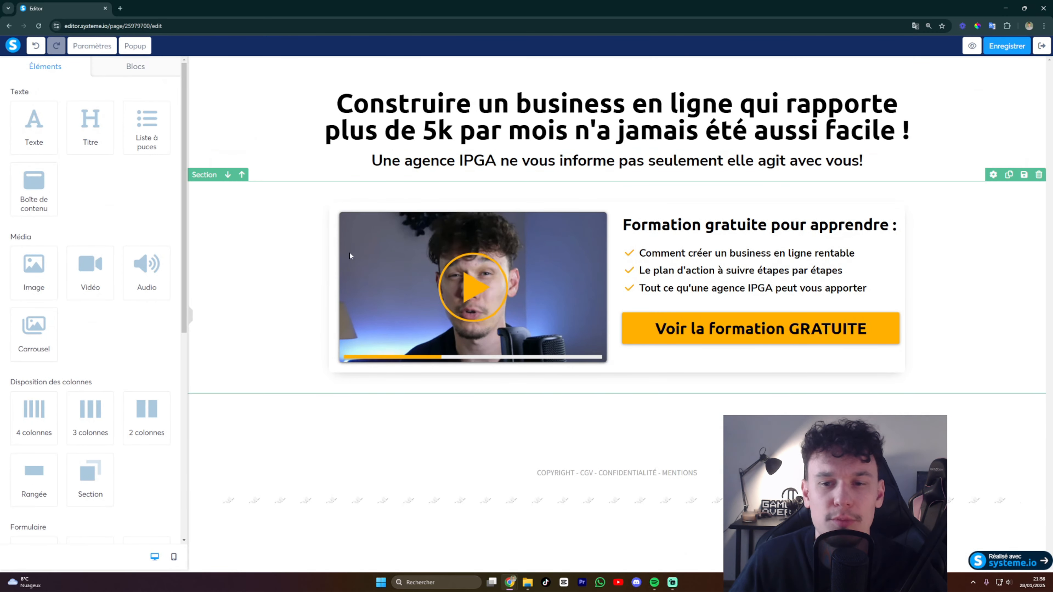
Open the sign-up popup from the popup list and bring up its settings
left_click(146, 54)
left_click(159, 73)
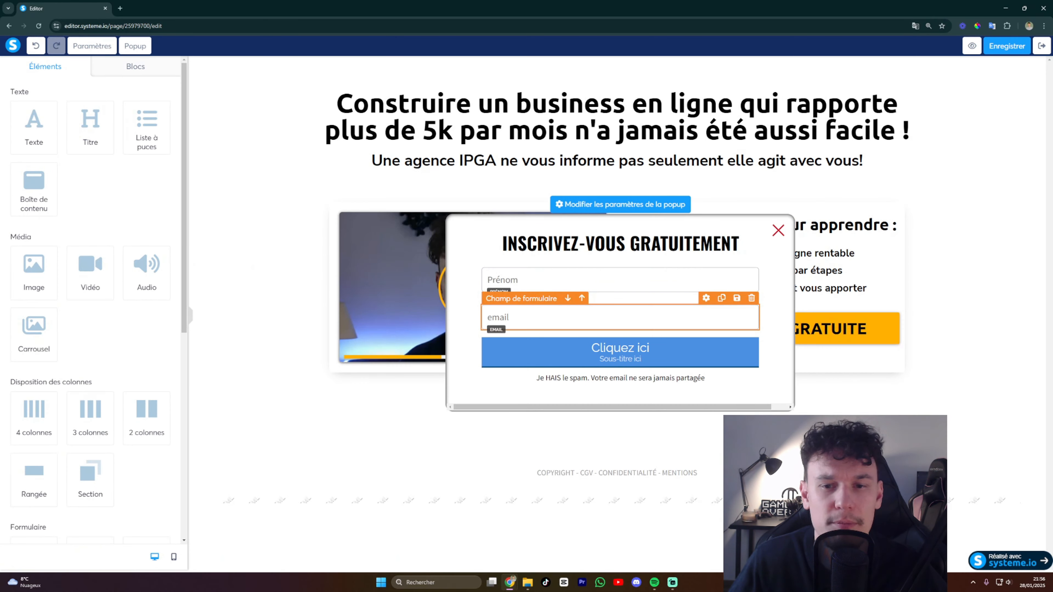
left_click(608, 209)
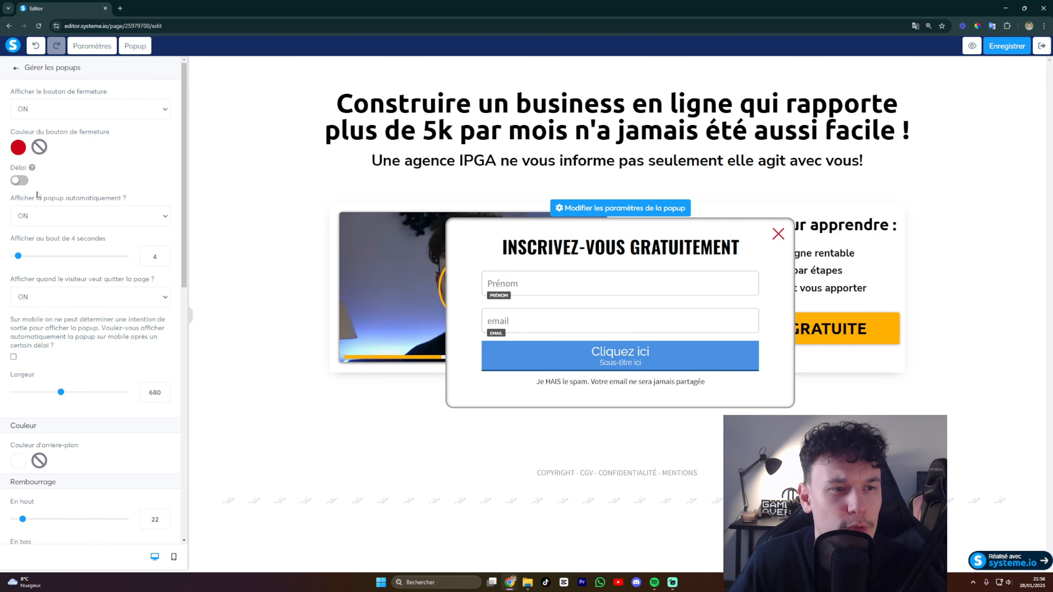
Switch the popup's automatic display to OFF and back to ON
left_click(96, 224)
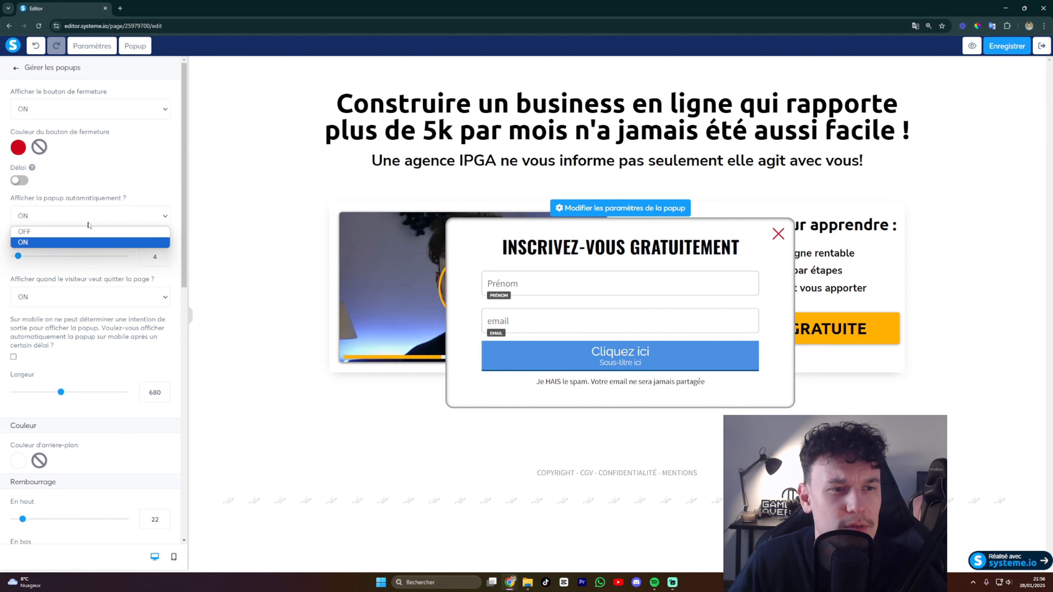
left_click(65, 234)
left_click(82, 221)
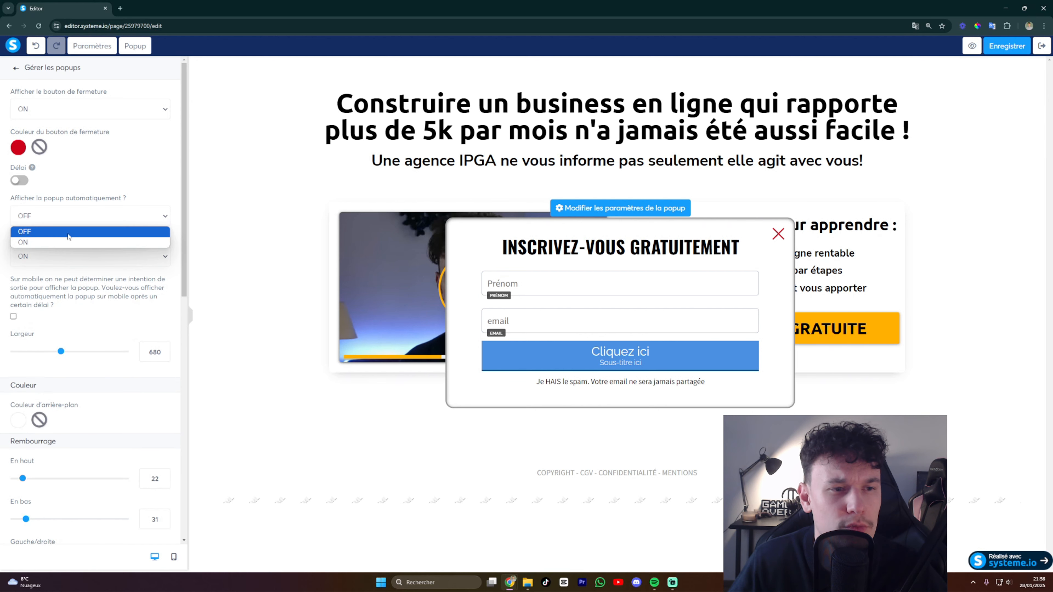
left_click(51, 248)
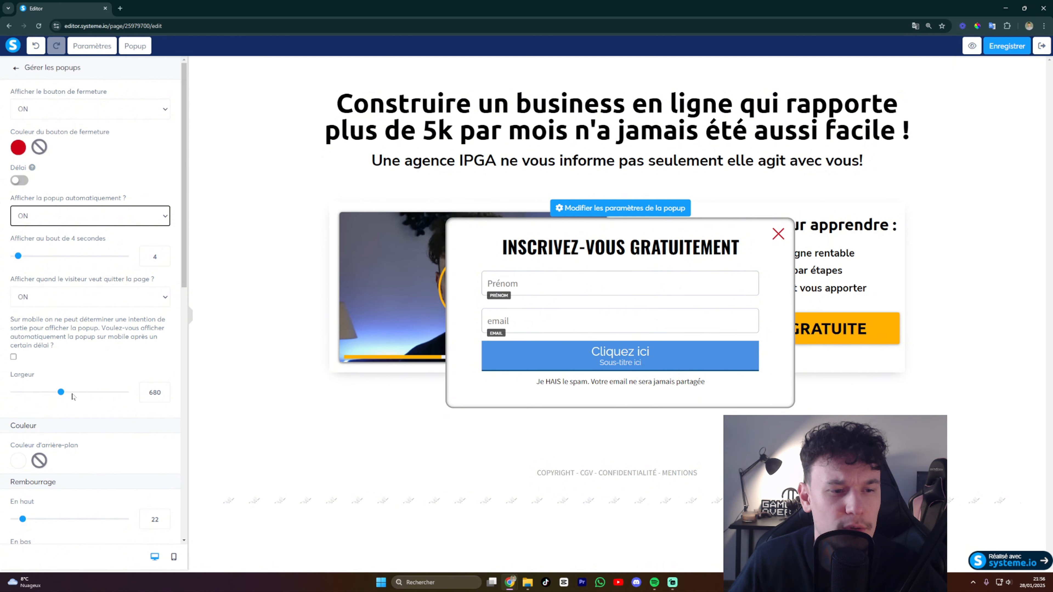
Save the page, preview the opt-in page in a new tab to check its appearance, and close the preview
left_click(1000, 49)
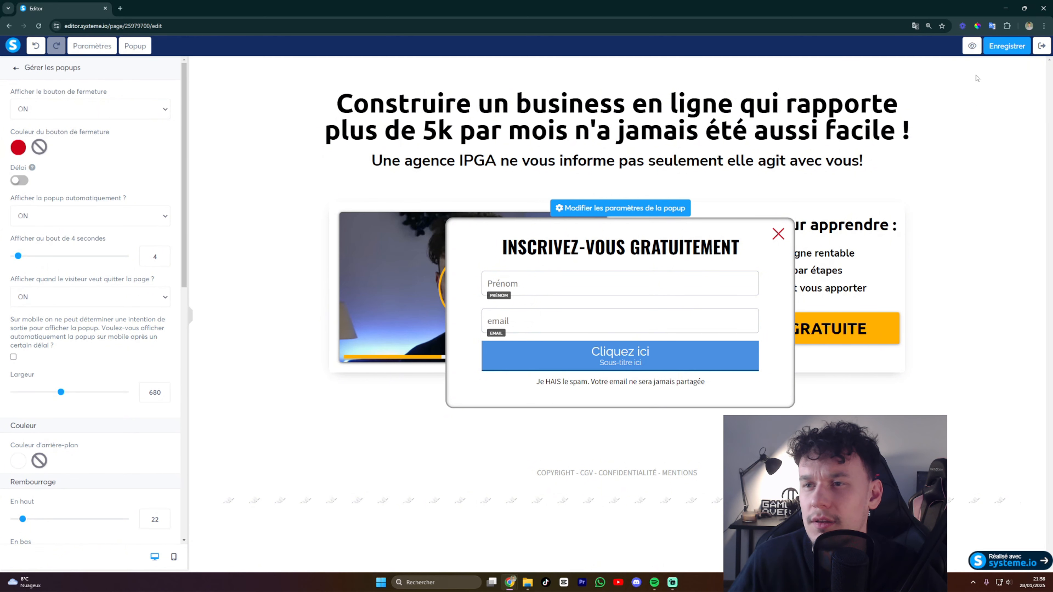
left_click(972, 45)
left_click_drag(335, 126, 739, 126)
left_click_drag(384, 169, 561, 177)
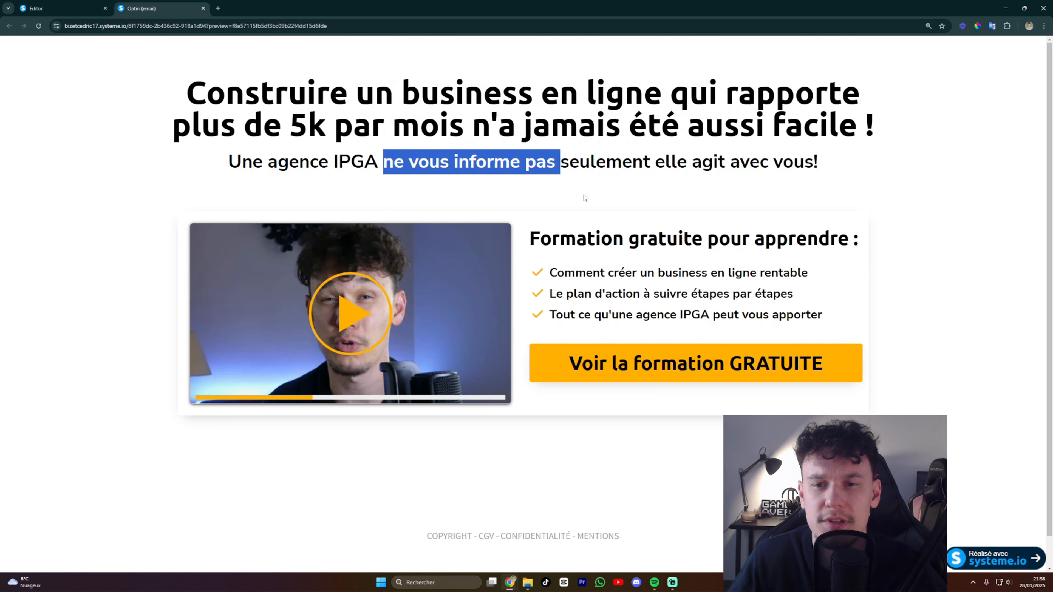
left_click_drag(595, 240, 690, 220)
left_click(917, 289)
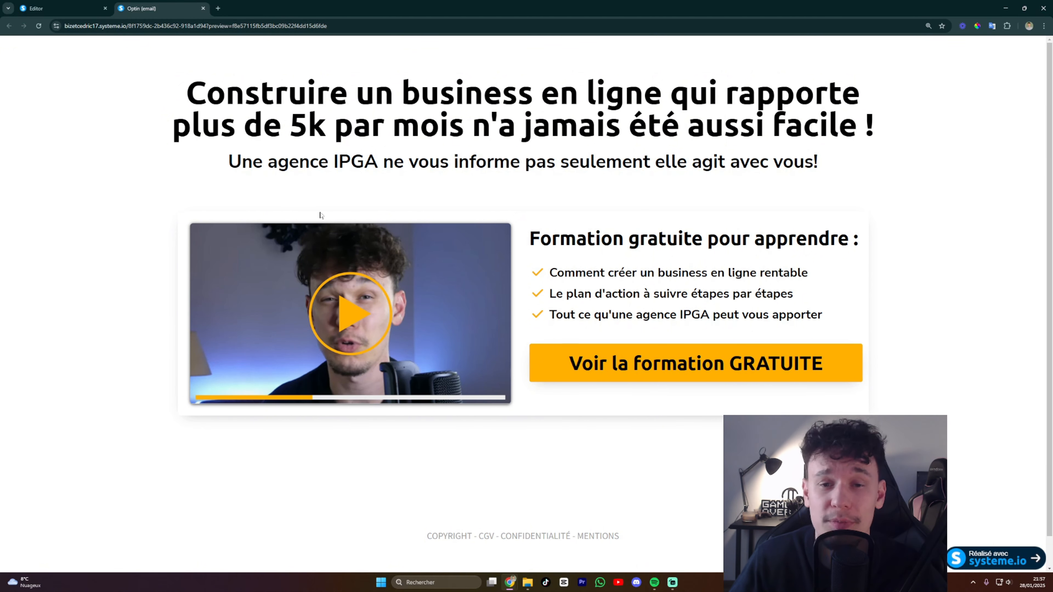
left_click(203, 9)
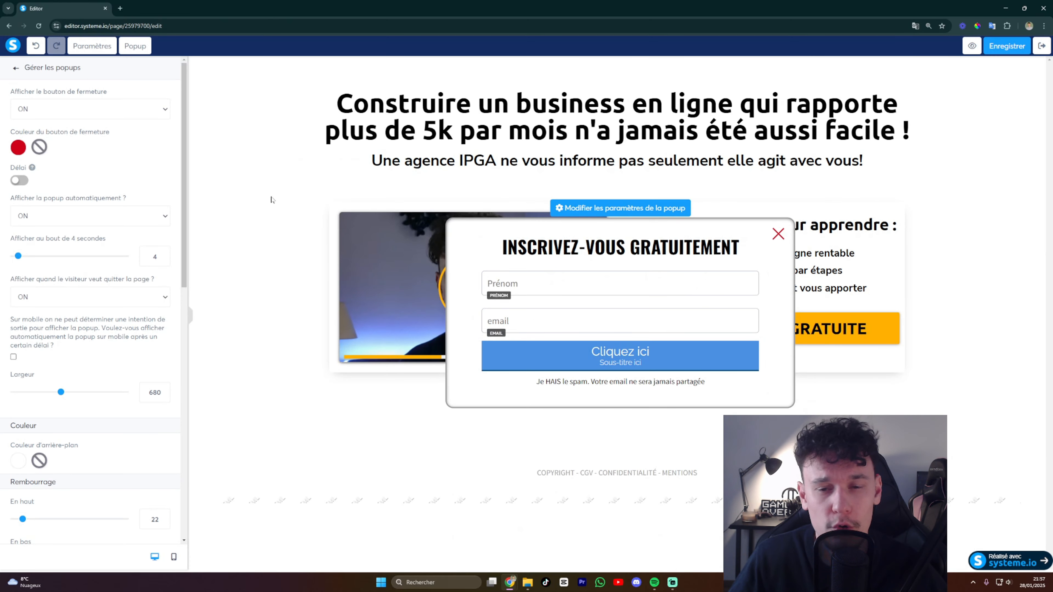
Close the popup and set the "Voir la formation GRATUITE" button's action to open Popup №2
left_click(232, 178)
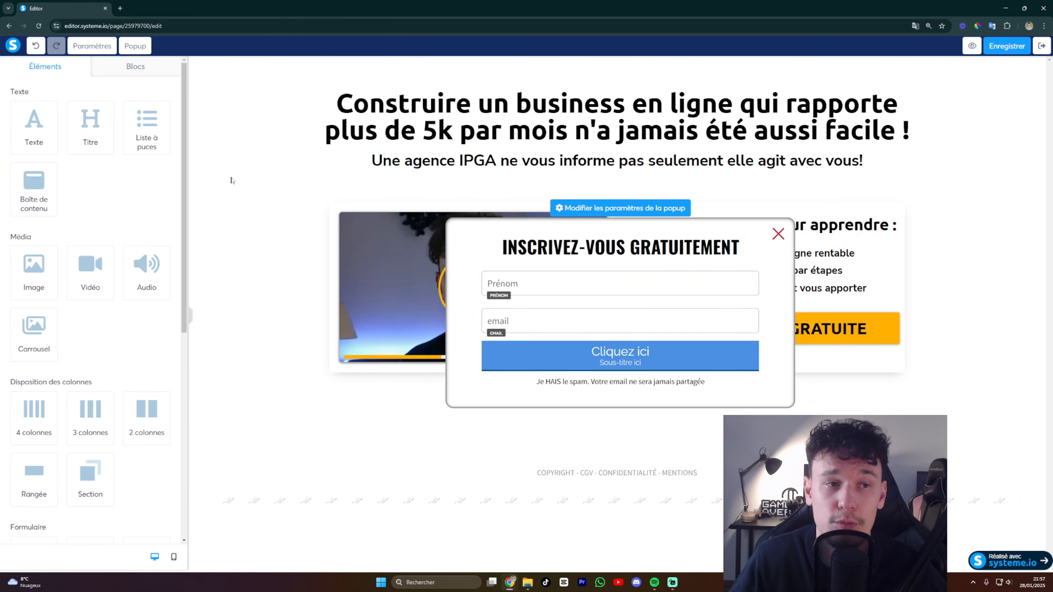
left_click(781, 234)
left_click(761, 331)
left_click(65, 118)
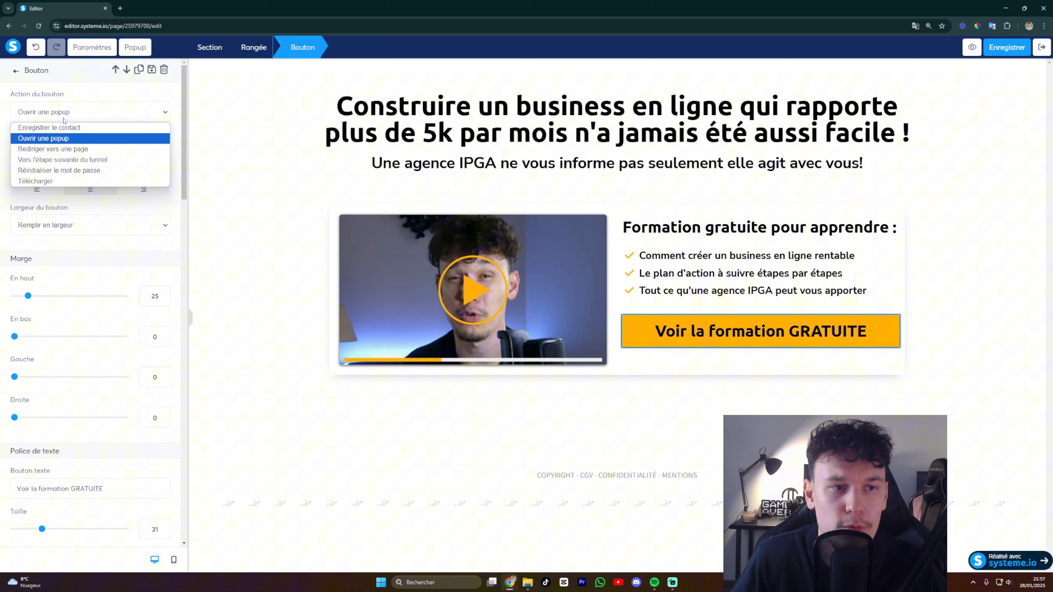
left_click(62, 138)
left_click(49, 159)
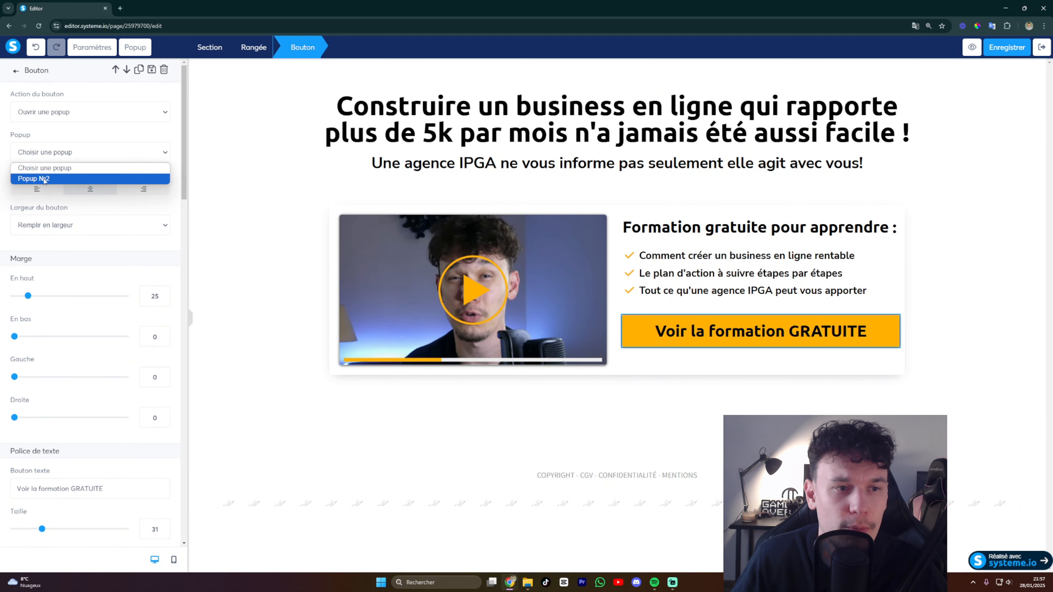
left_click(43, 179)
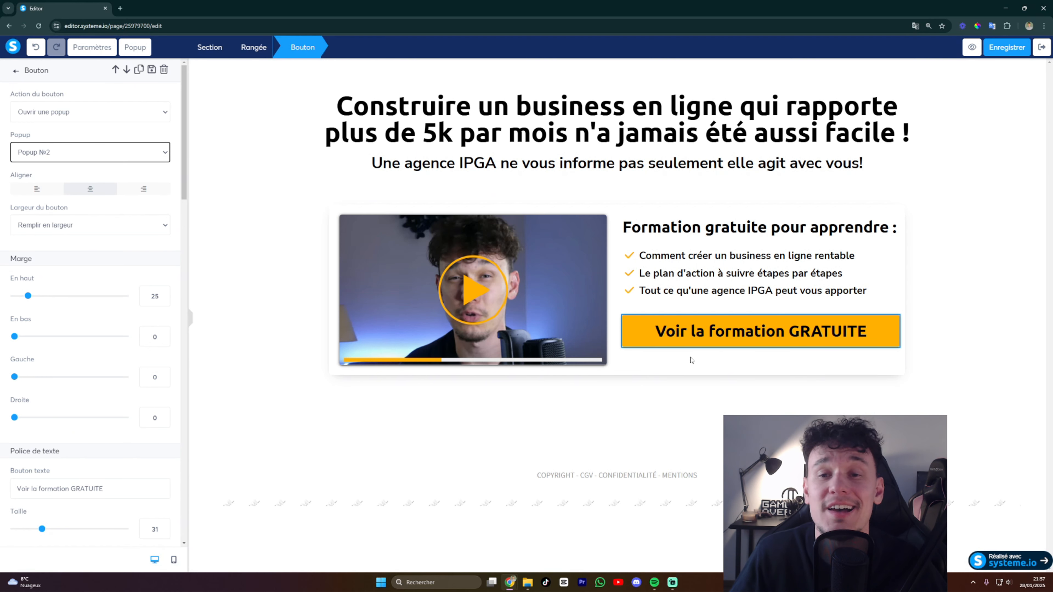
Set the video thumbnail image's click action to "Ouvrir une popup" with Popup №2, and deselect the image
left_click(514, 329)
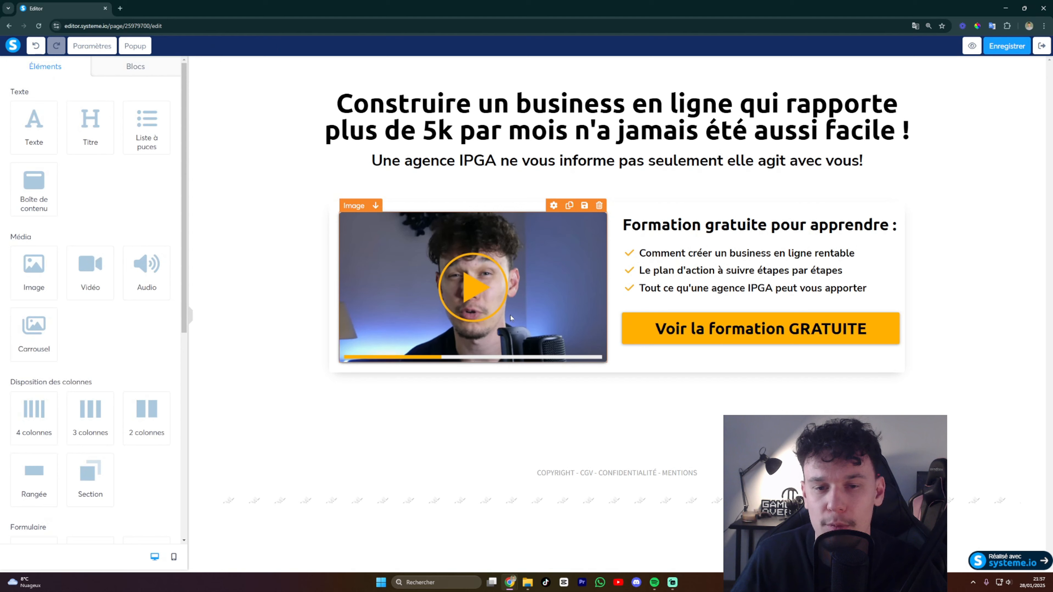
left_click(448, 293)
left_click(93, 160)
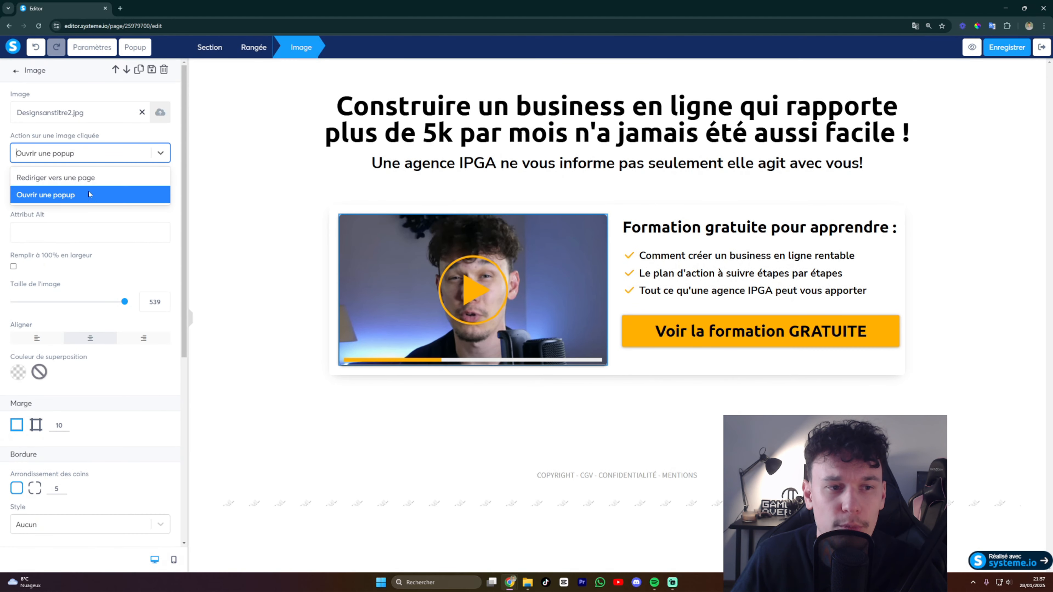
left_click(73, 196)
left_click(62, 199)
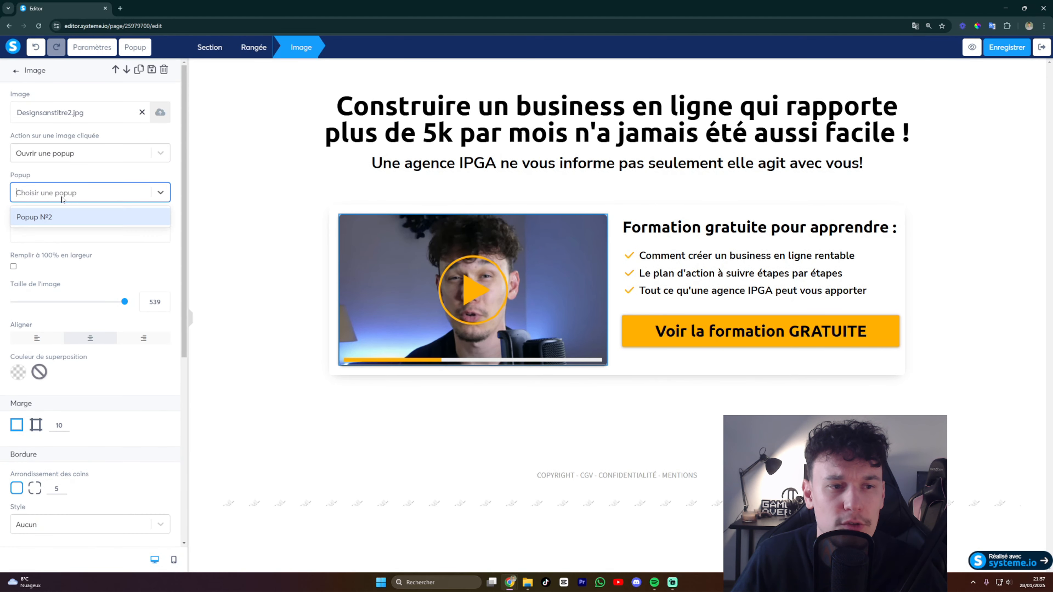
left_click(48, 224)
left_click(238, 242)
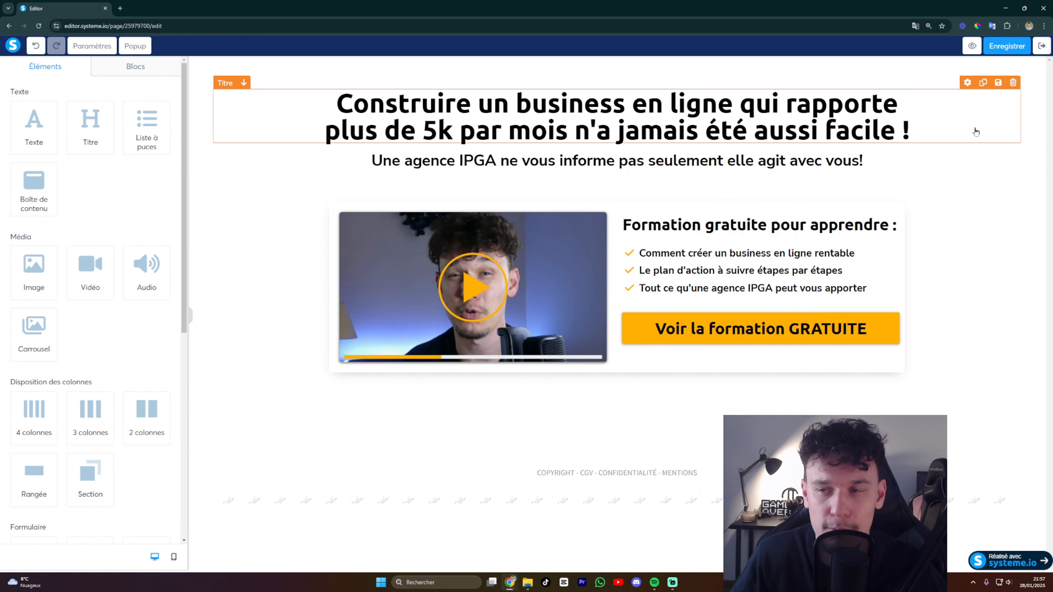
Preview the page, test that both the button and the image open the popup, and close the preview
left_click(972, 51)
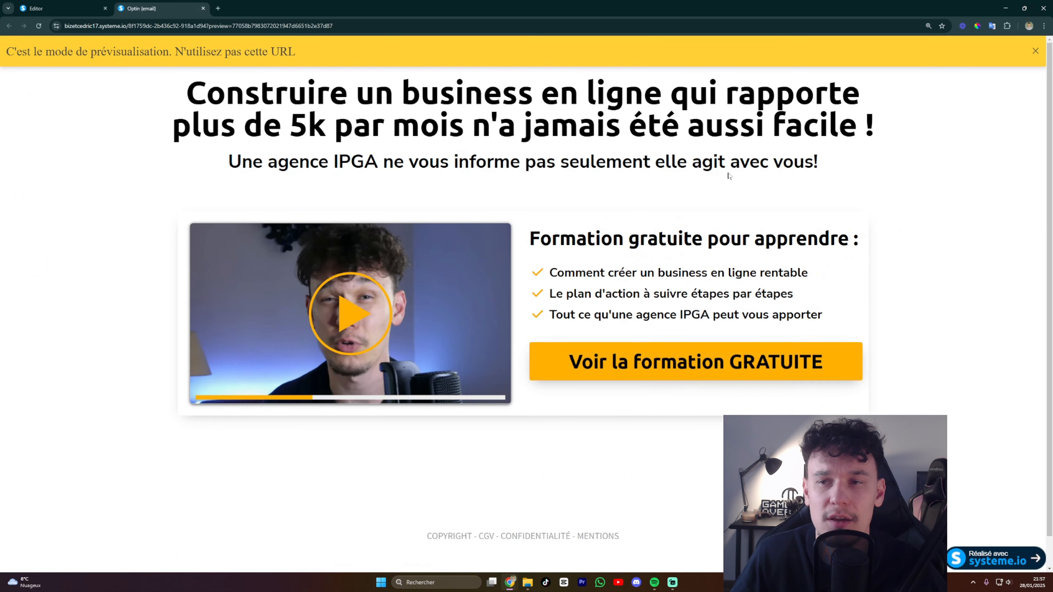
left_click(1034, 52)
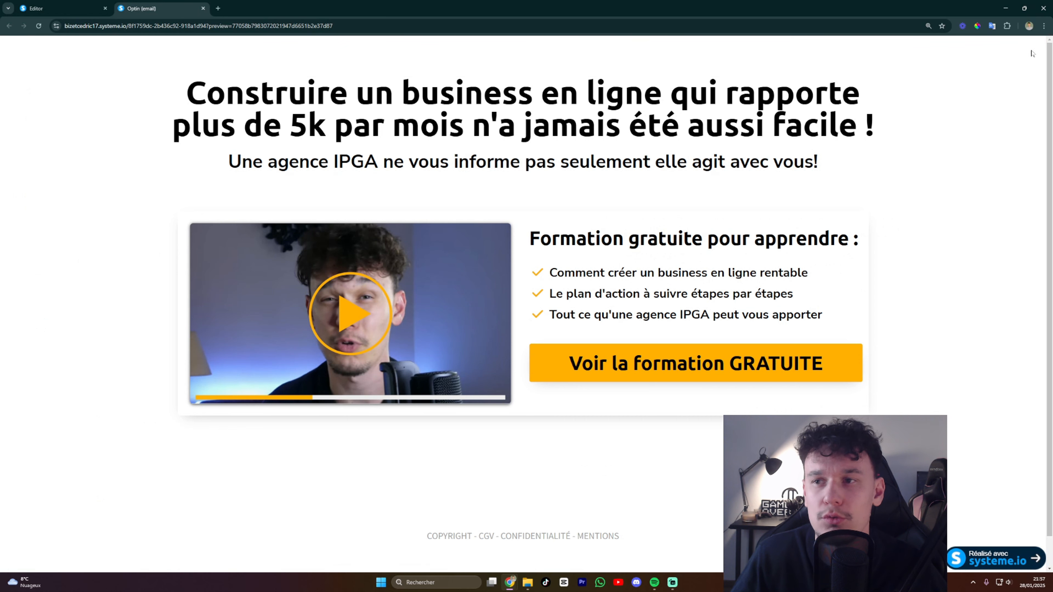
left_click(663, 373)
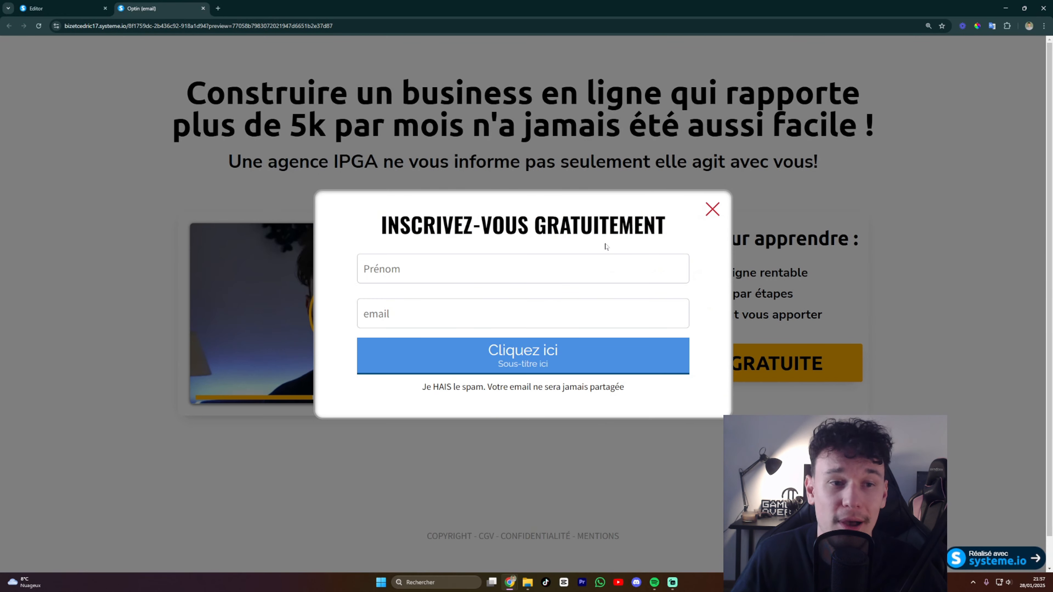
left_click(712, 210)
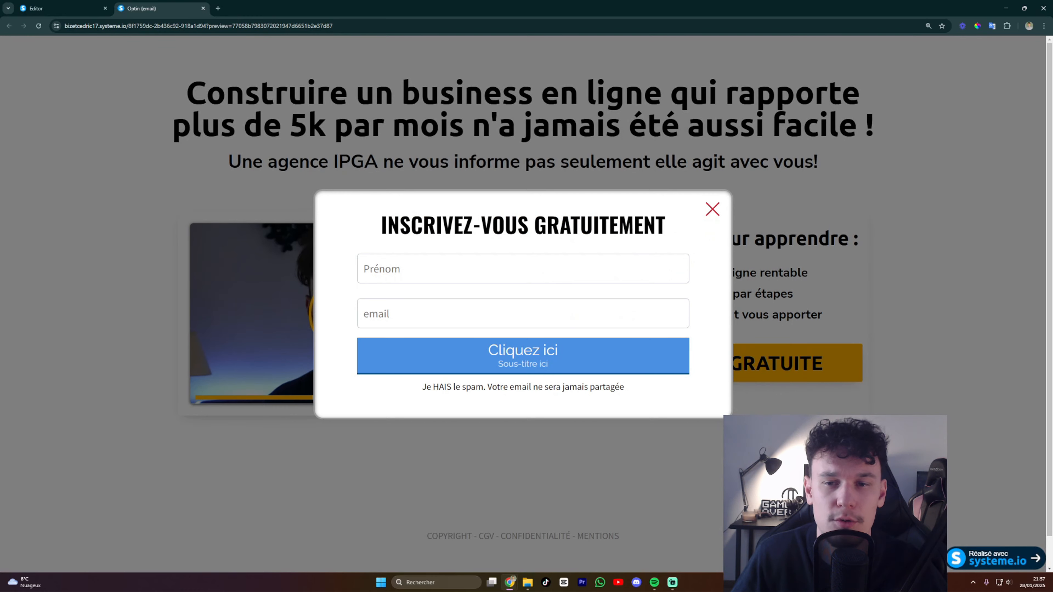
left_click(713, 210)
left_click(352, 304)
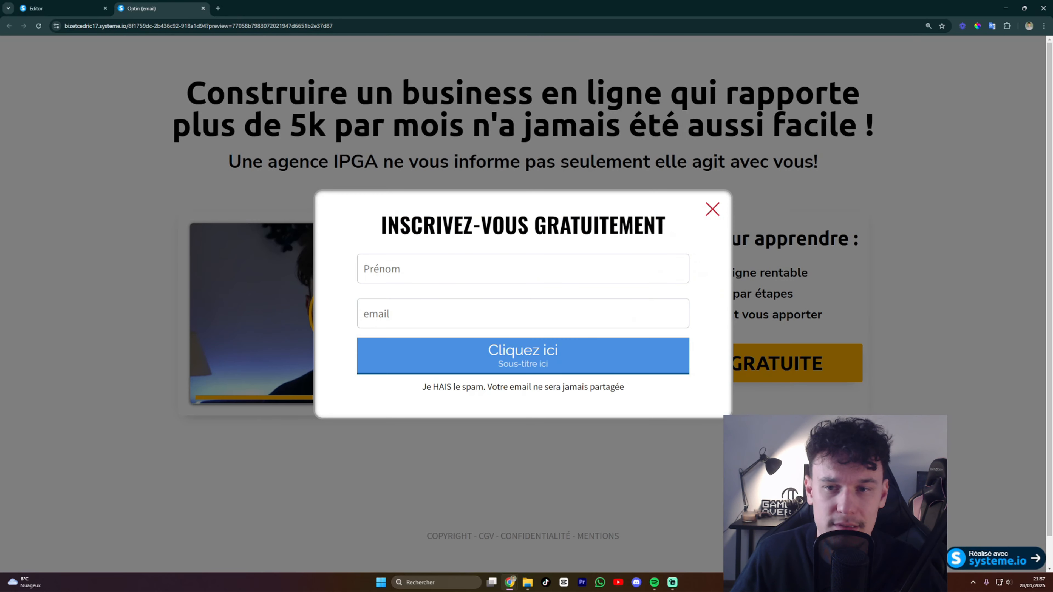
left_click(713, 209)
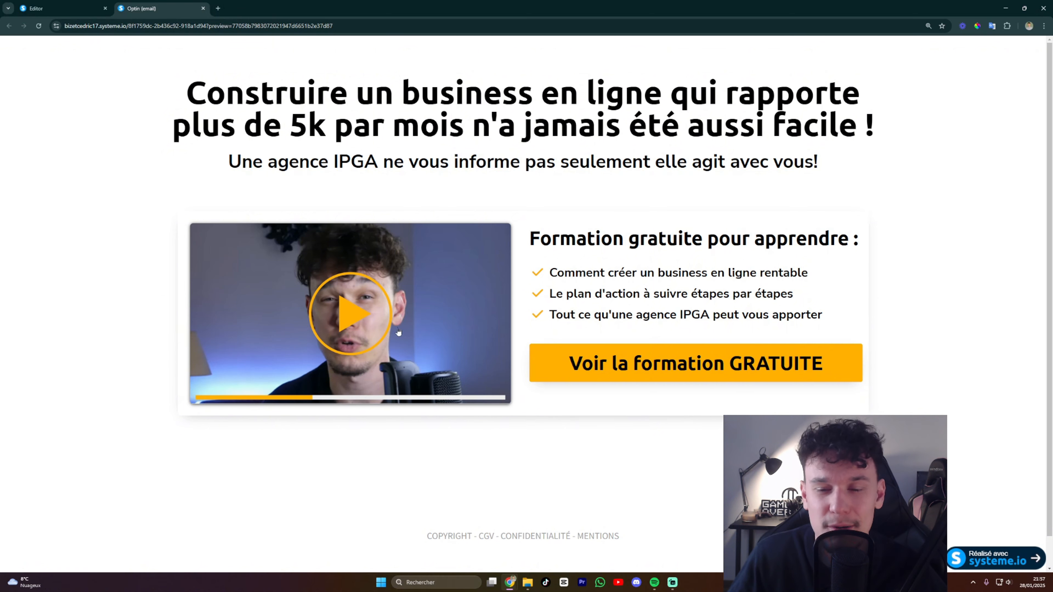
left_click(763, 363)
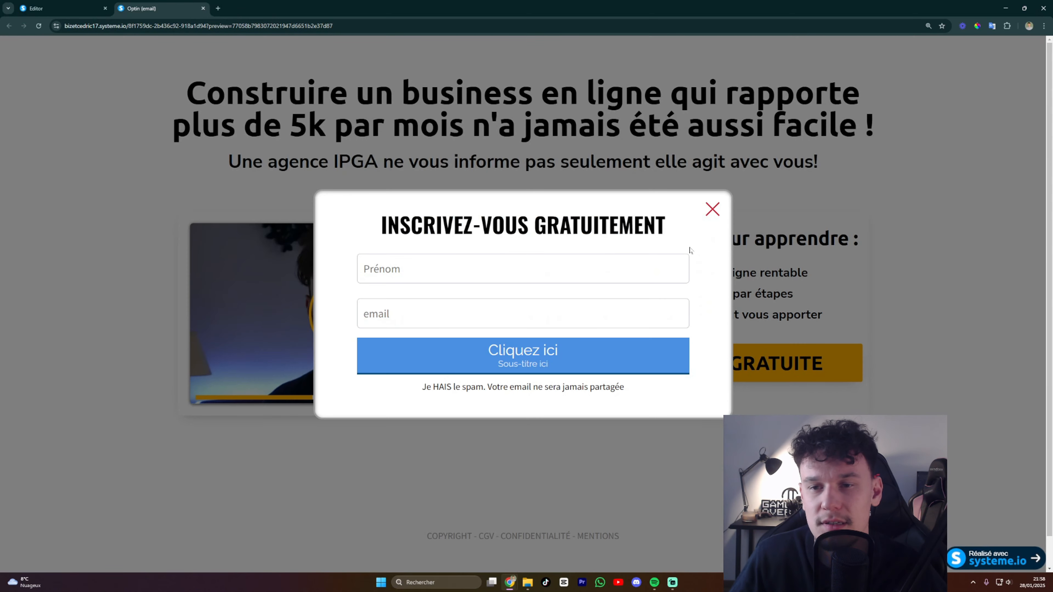
left_click(713, 210)
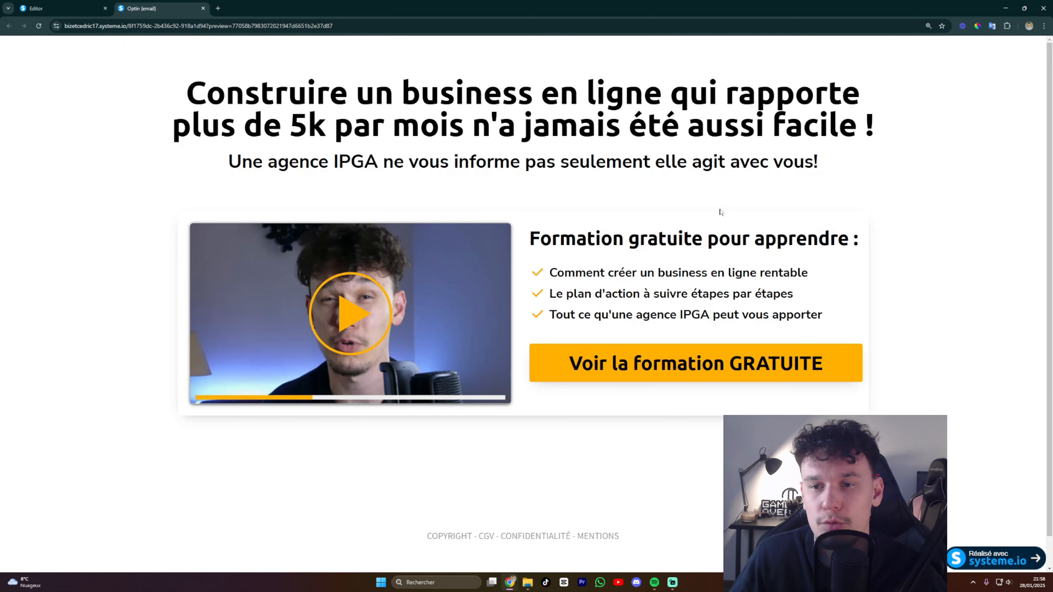
left_click(203, 8)
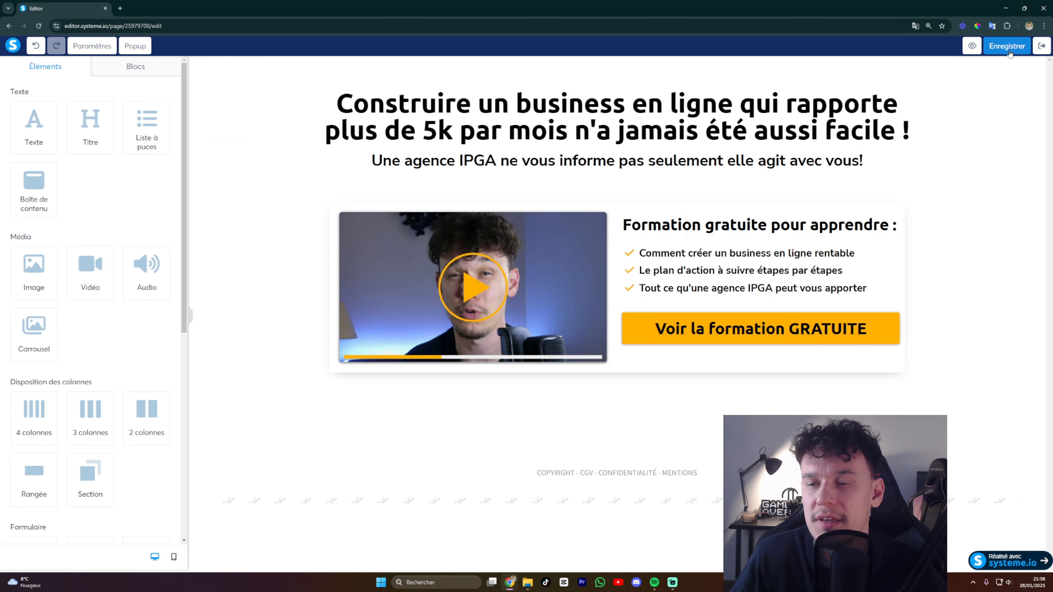
Exit the page editor and open the funnel "Mon tunnel de vente :)" from the funnel list
left_click(1042, 45)
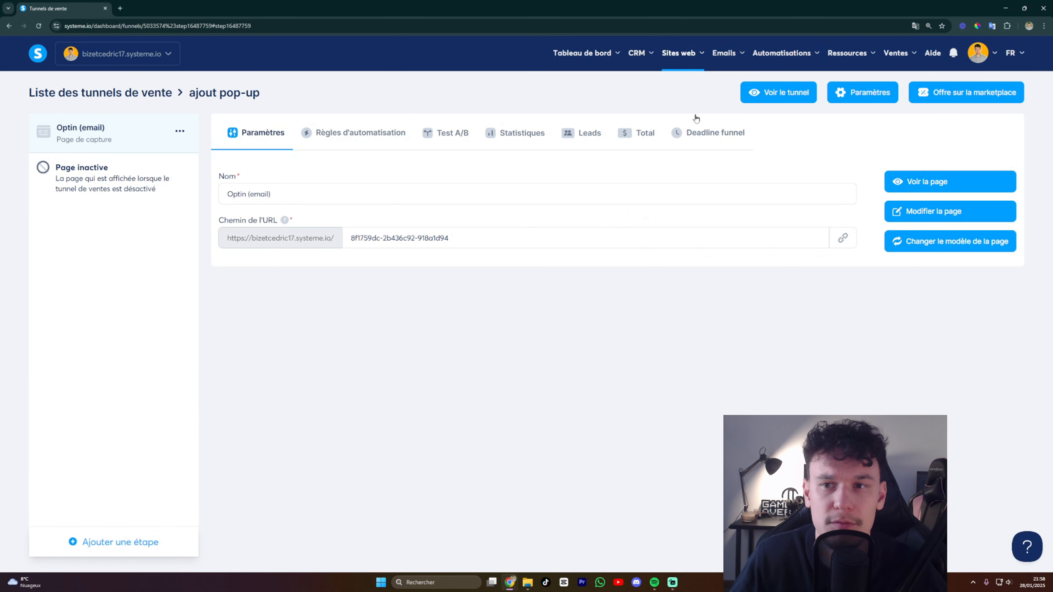
left_click(137, 98)
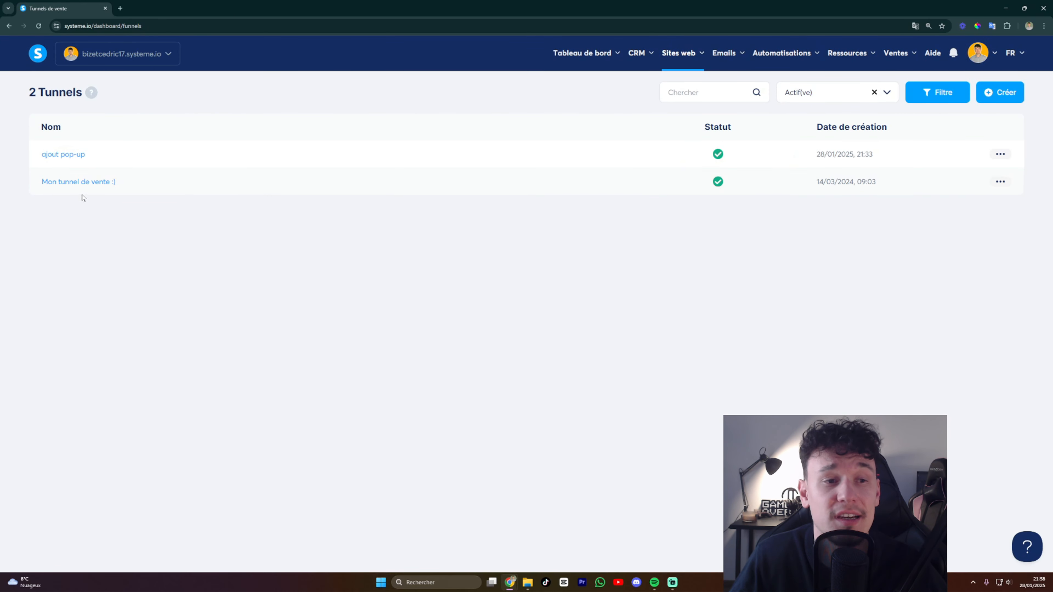
left_click(78, 184)
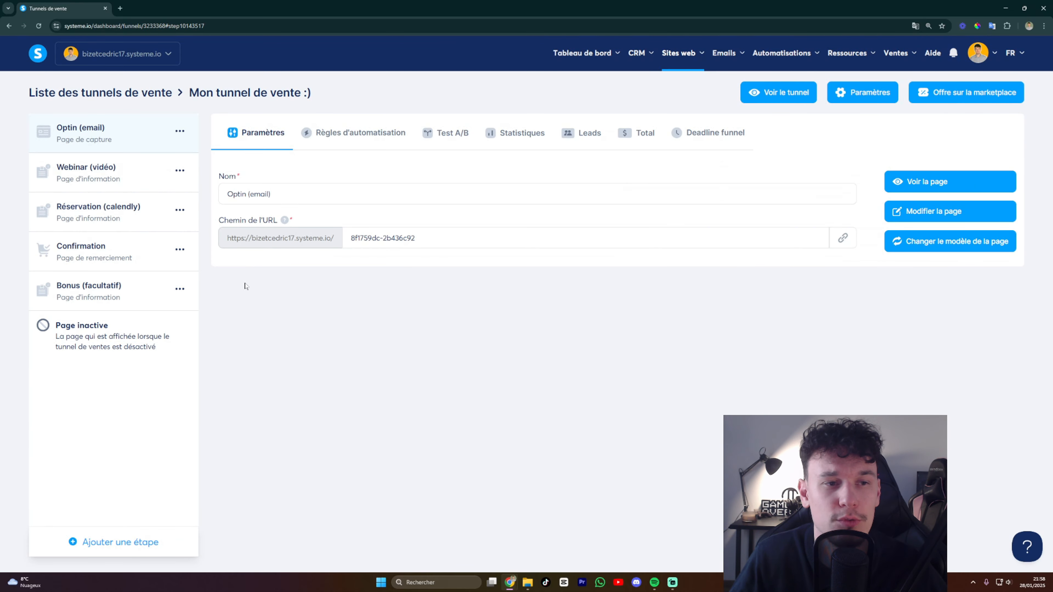
View the live funnel, submit its sign-up popup with a first name and email address, and look over the video page before closing it
left_click(778, 93)
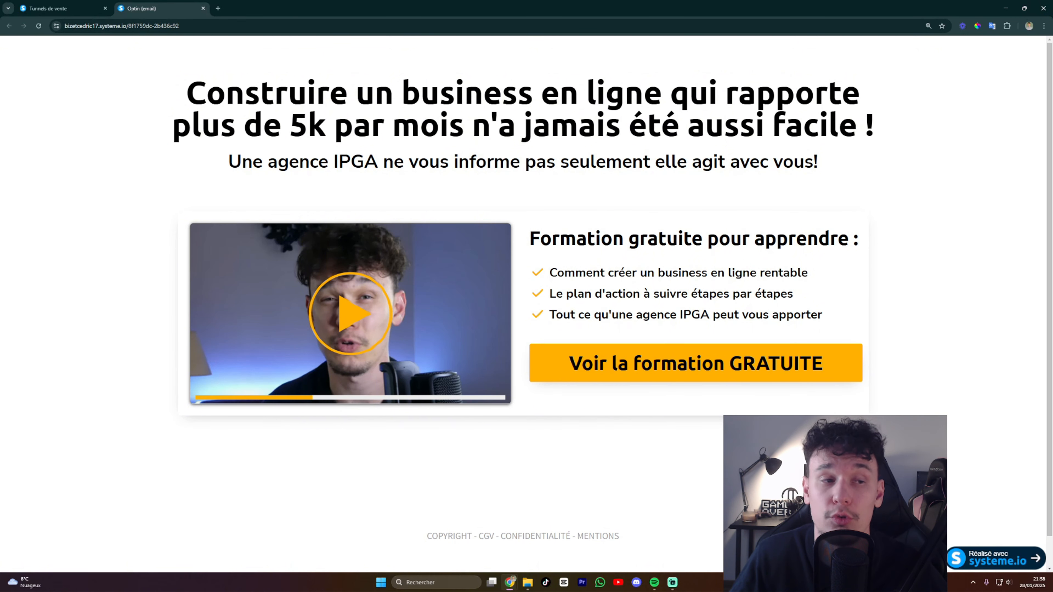
left_click(634, 361)
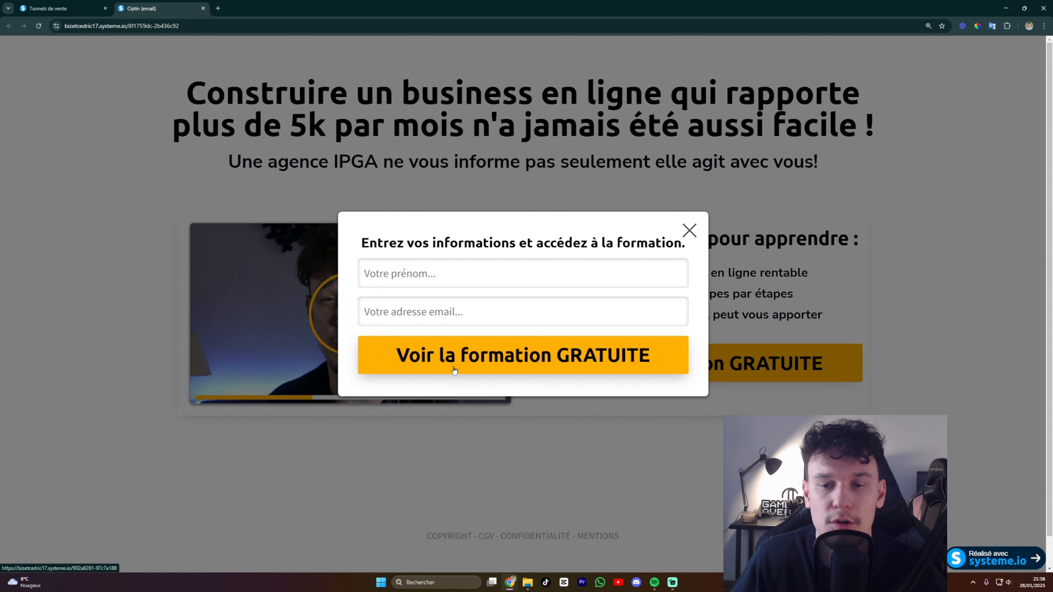
left_click(433, 275)
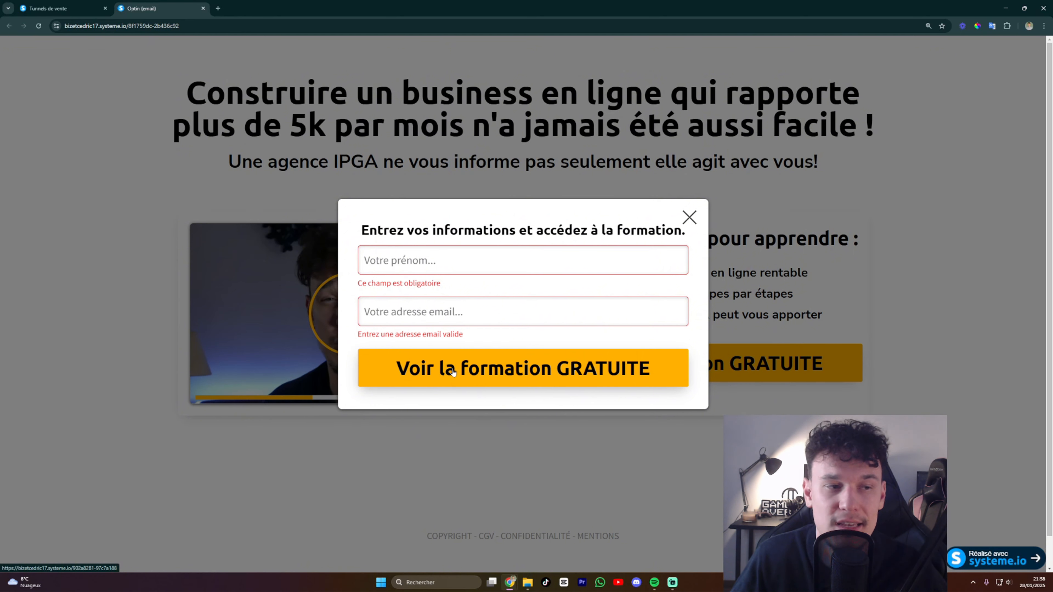
left_click(416, 264)
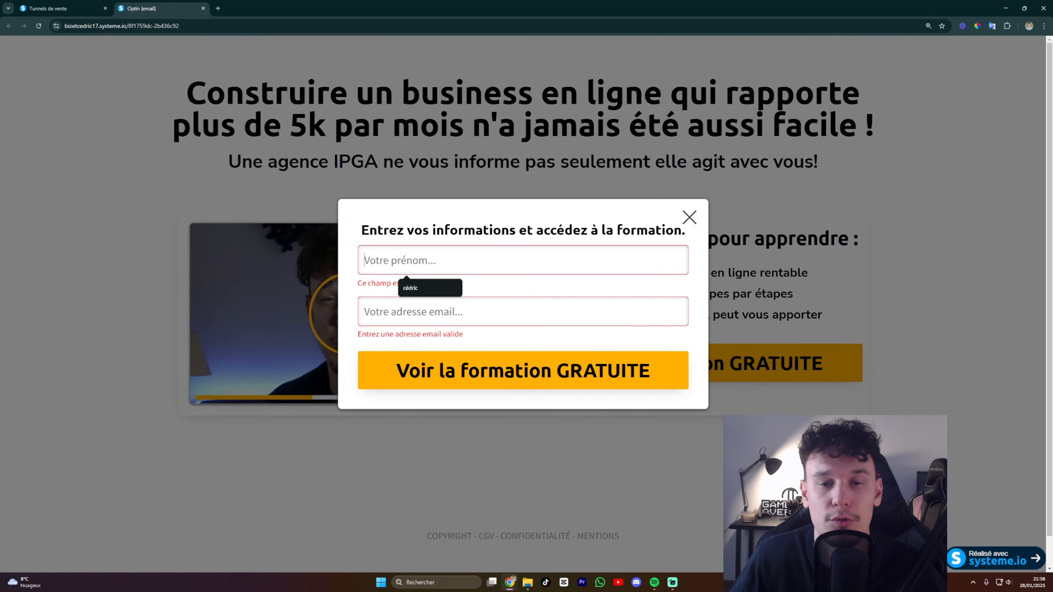
left_click(419, 288)
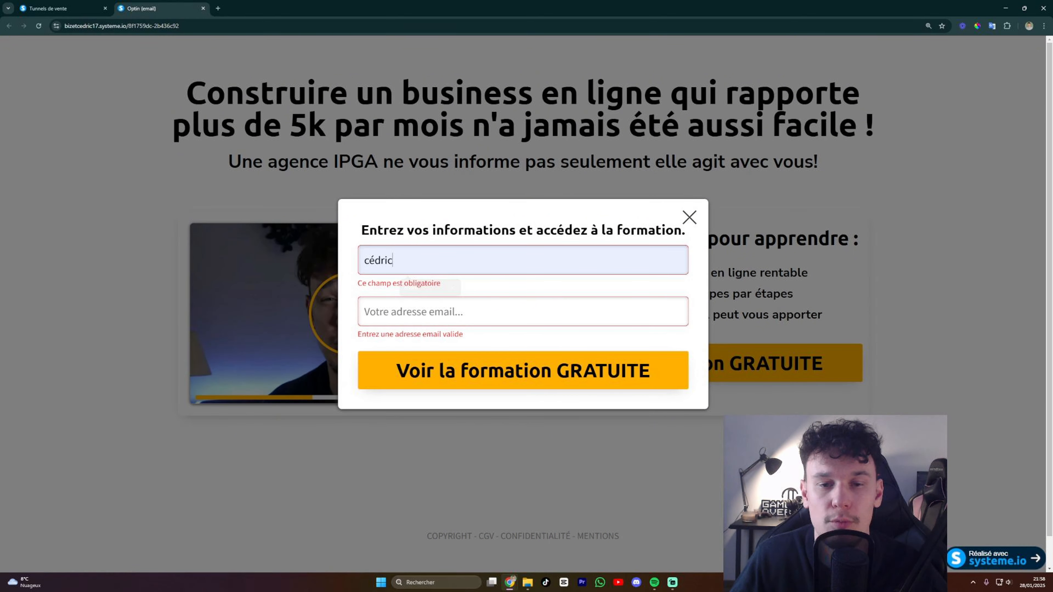
left_click(489, 365)
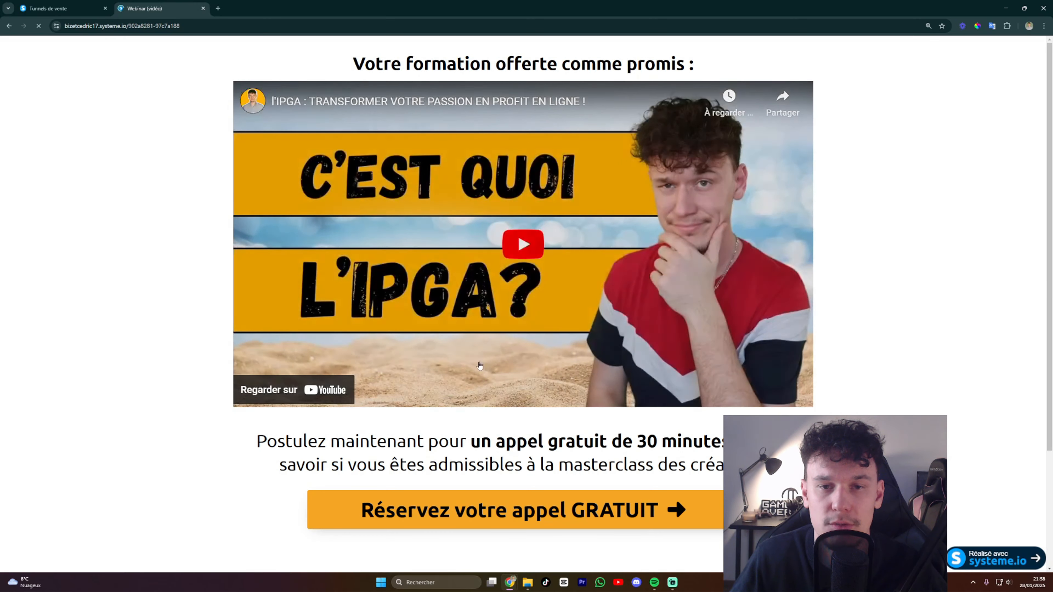
scroll(227, 290, "down", 1)
scroll(227, 290, "up", 1)
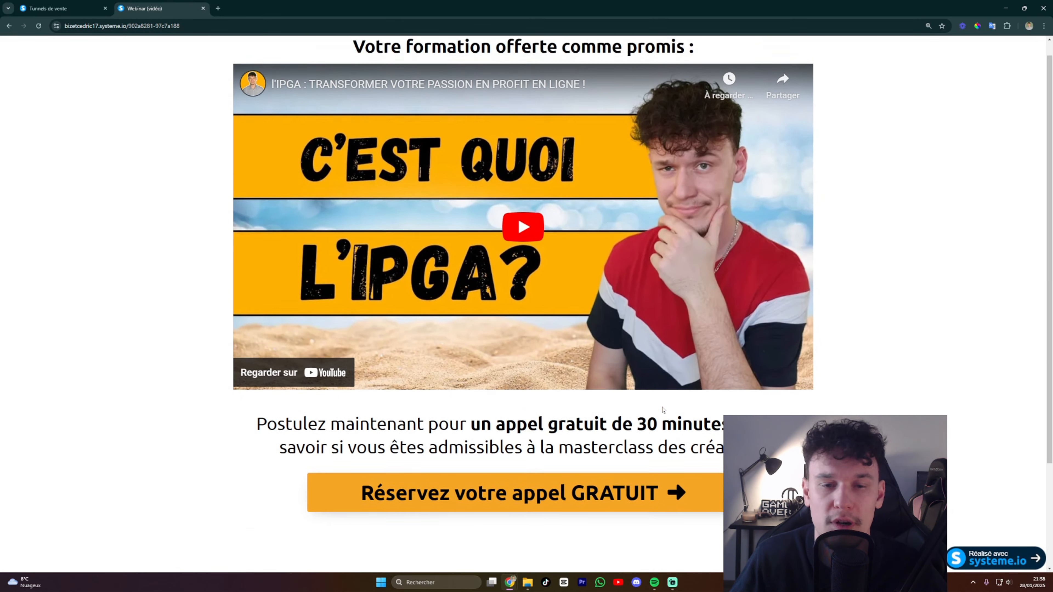
left_click(203, 8)
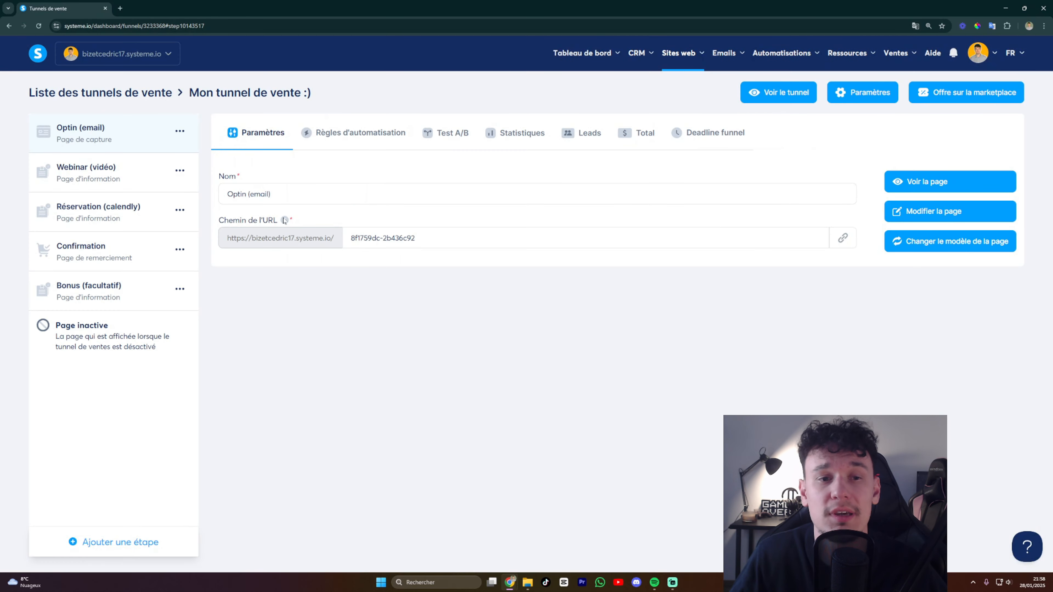